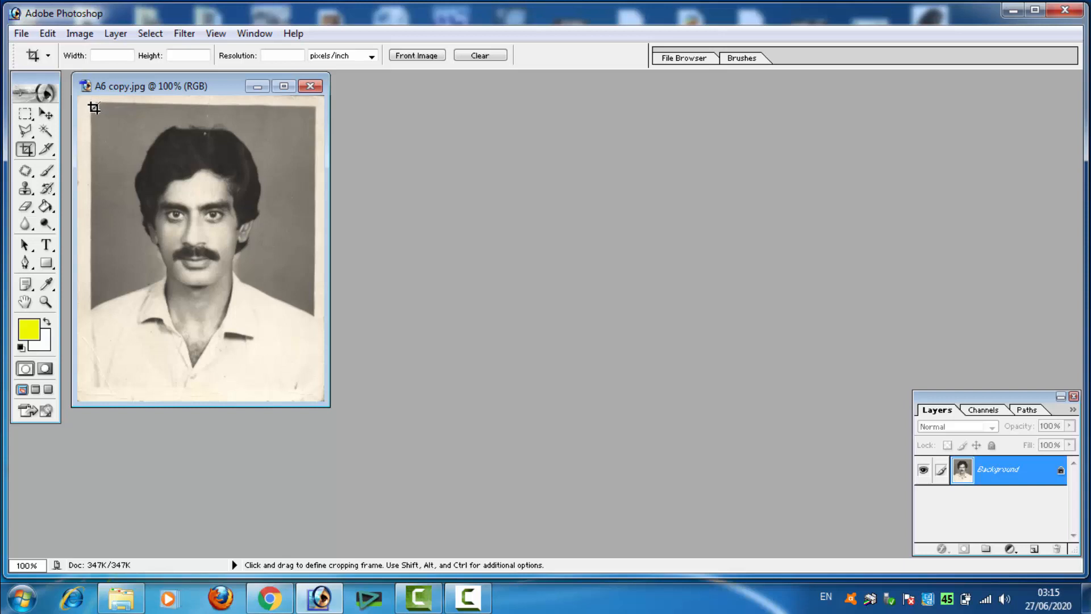
Crop the photo to remove the worn white border around the portrait.
{"action": "left_click_drag", "start_coordinate": [101, 117], "coordinate": [312, 400]}
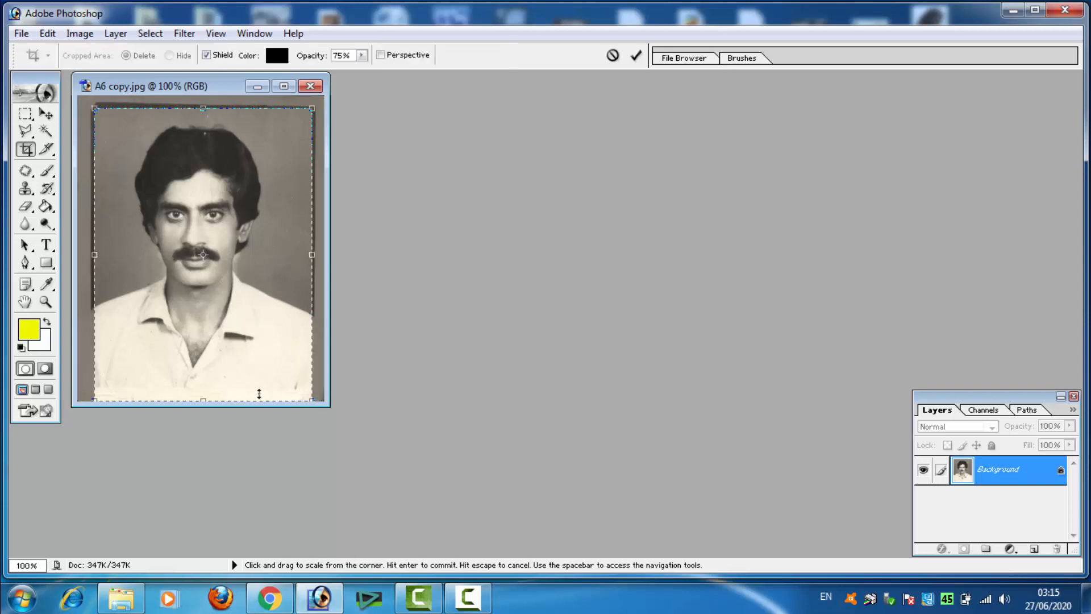
{"action": "left_click_drag", "start_coordinate": [204, 399], "coordinate": [198, 391]}
{"action": "key", "text": "Return"}
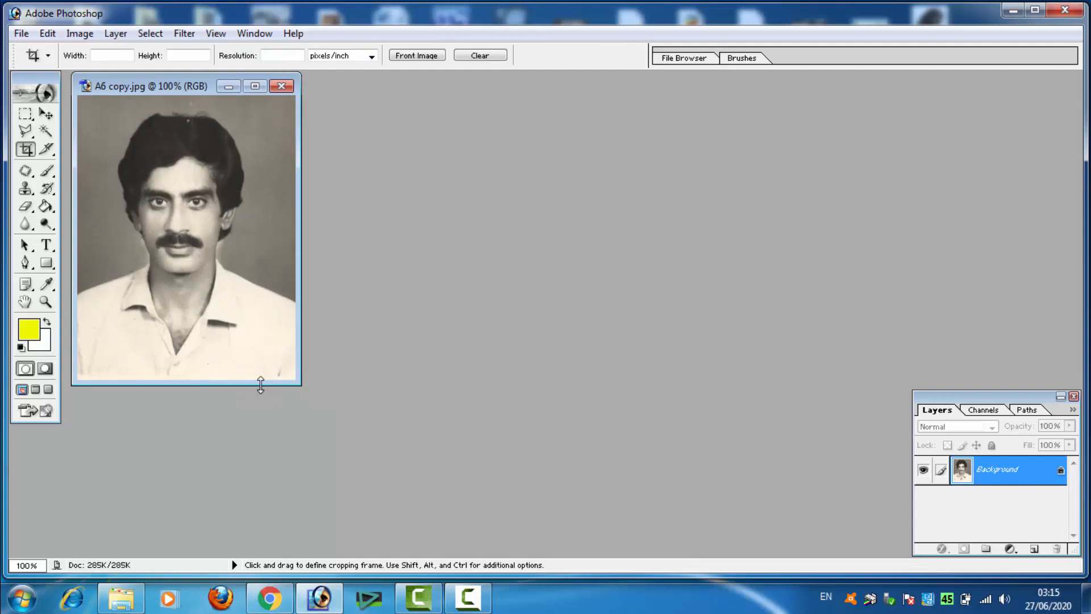
Outline the whole shirt with a Polygonal Lasso selection, following the shoulders, the V-shaped collar opening and the photo's lower edges.
{"action": "left_click_drag", "start_coordinate": [300, 382], "coordinate": [481, 512]}
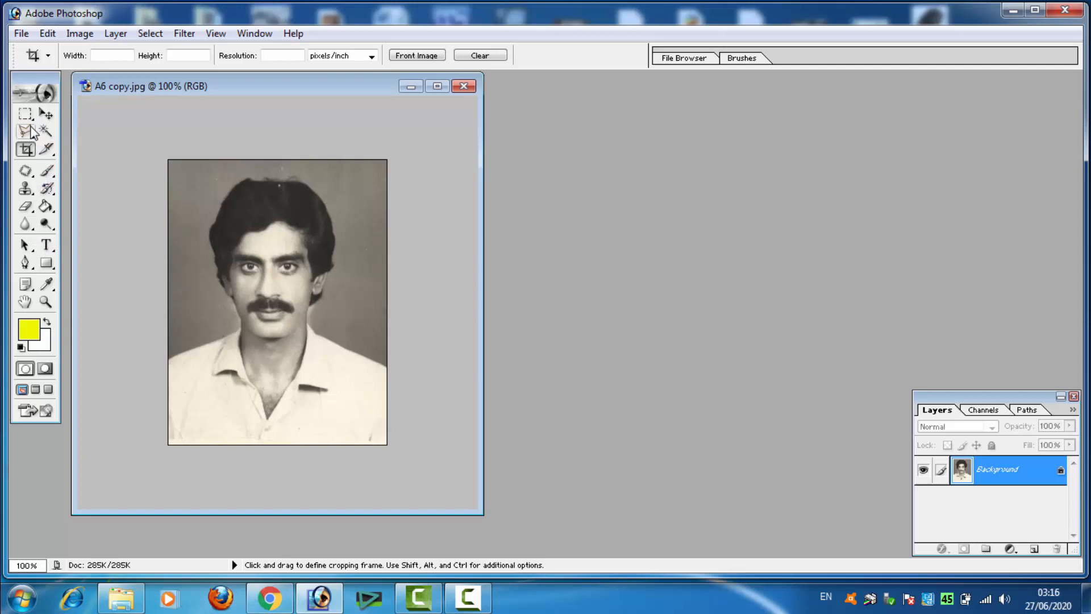
{"action": "left_click", "coordinate": [30, 133]}
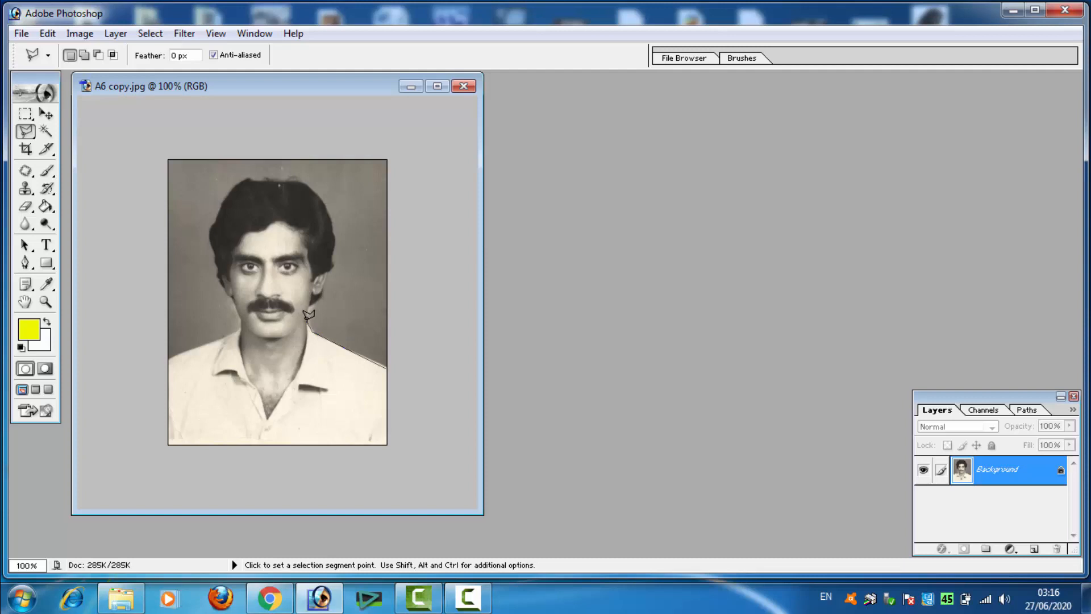
{"action": "left_click", "coordinate": [307, 325]}
{"action": "left_click", "coordinate": [295, 378]}
{"action": "left_click", "coordinate": [168, 359]}
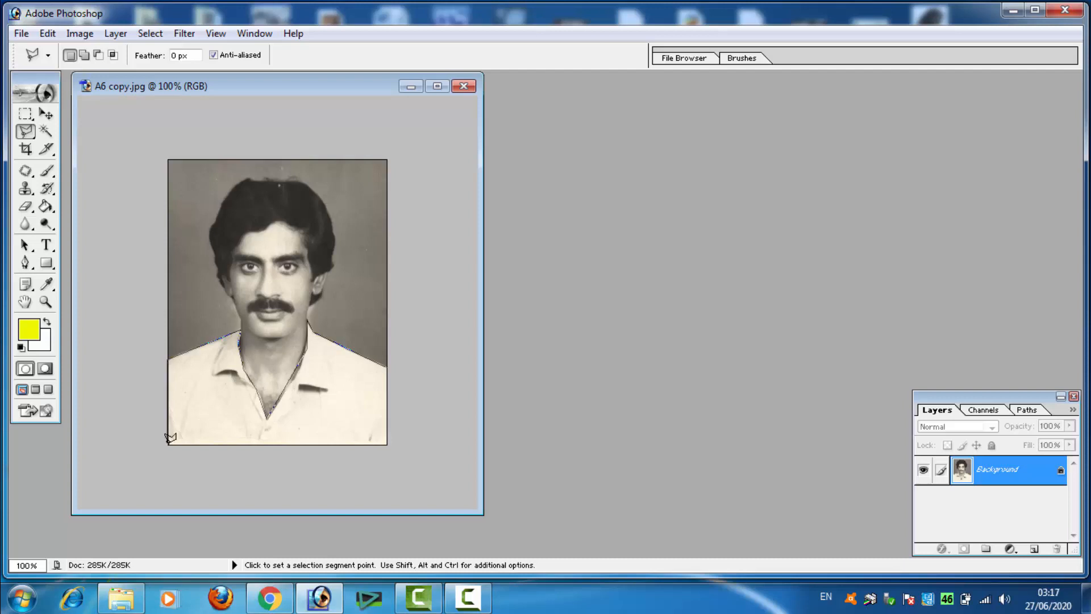
{"action": "left_click", "coordinate": [388, 443]}
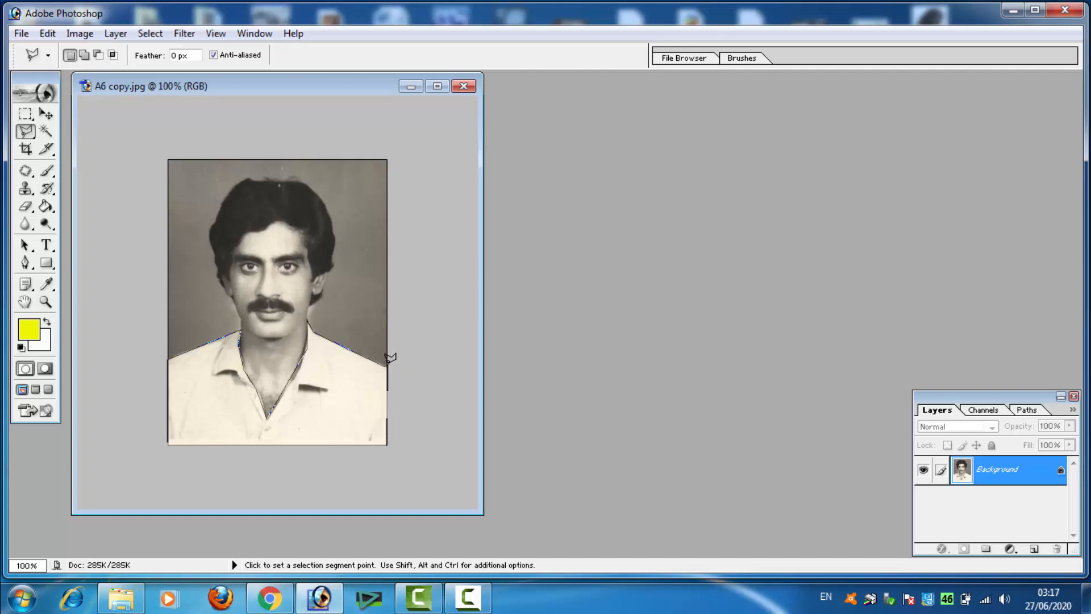
{"action": "left_click", "coordinate": [390, 360]}
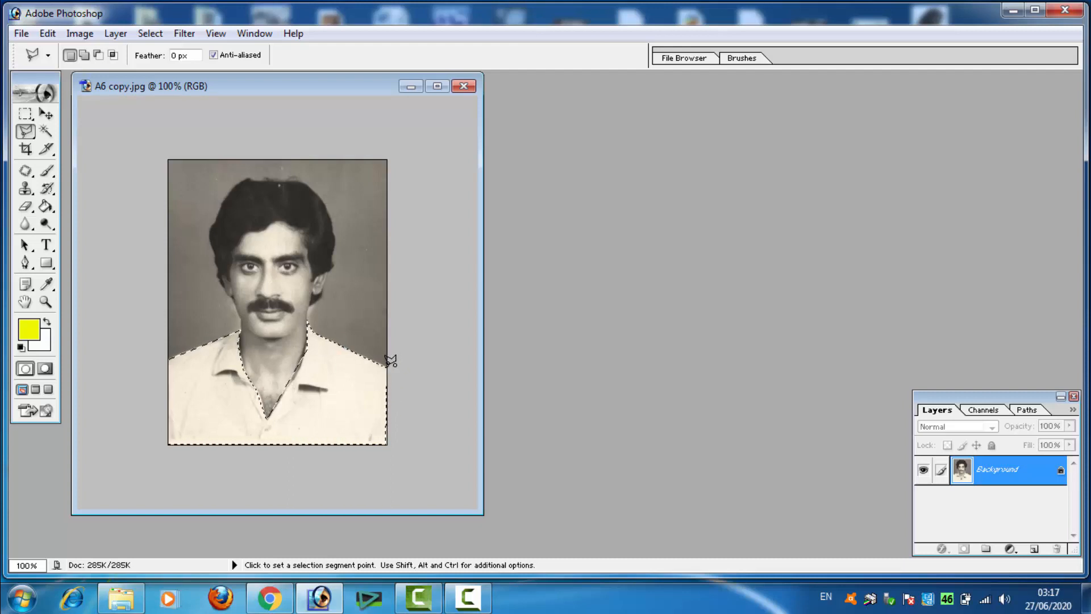
Tint the selected shirt pink with midtone Color Balance levels +44, -75, +46, and copy it onto a new layer.
{"action": "key", "text": "i"}
{"action": "key", "text": "ctrl+b"}
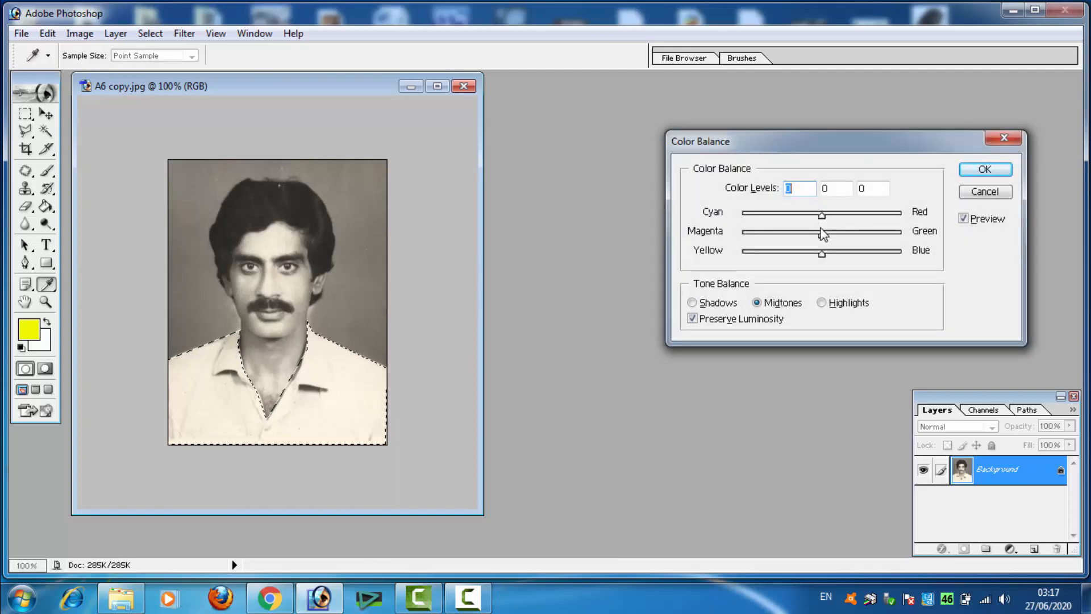
{"action": "left_click_drag", "start_coordinate": [823, 238], "coordinate": [763, 239]}
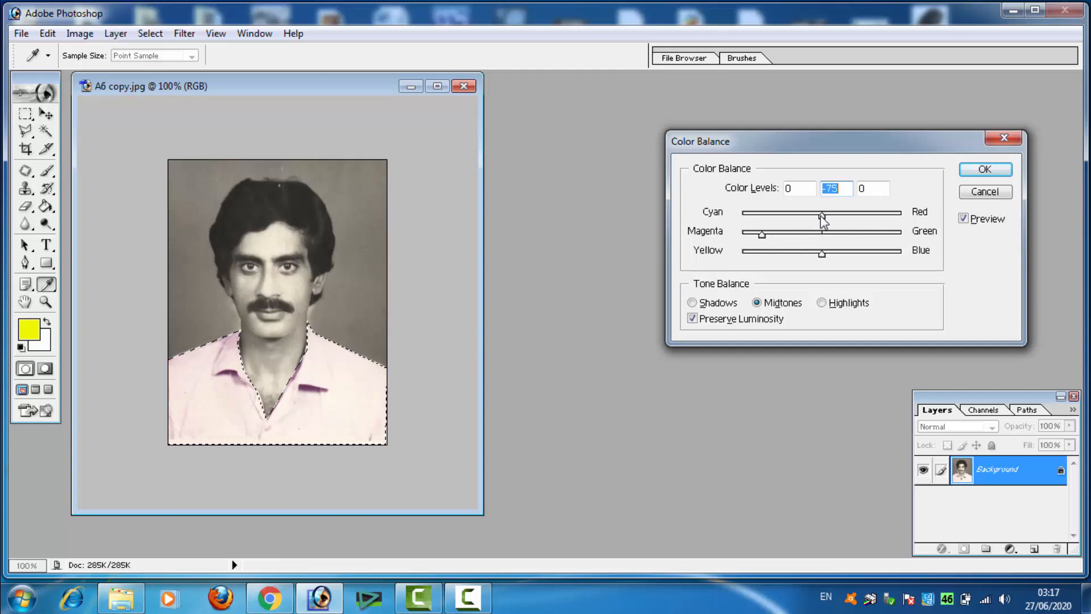
{"action": "left_click_drag", "start_coordinate": [822, 217], "coordinate": [860, 261]}
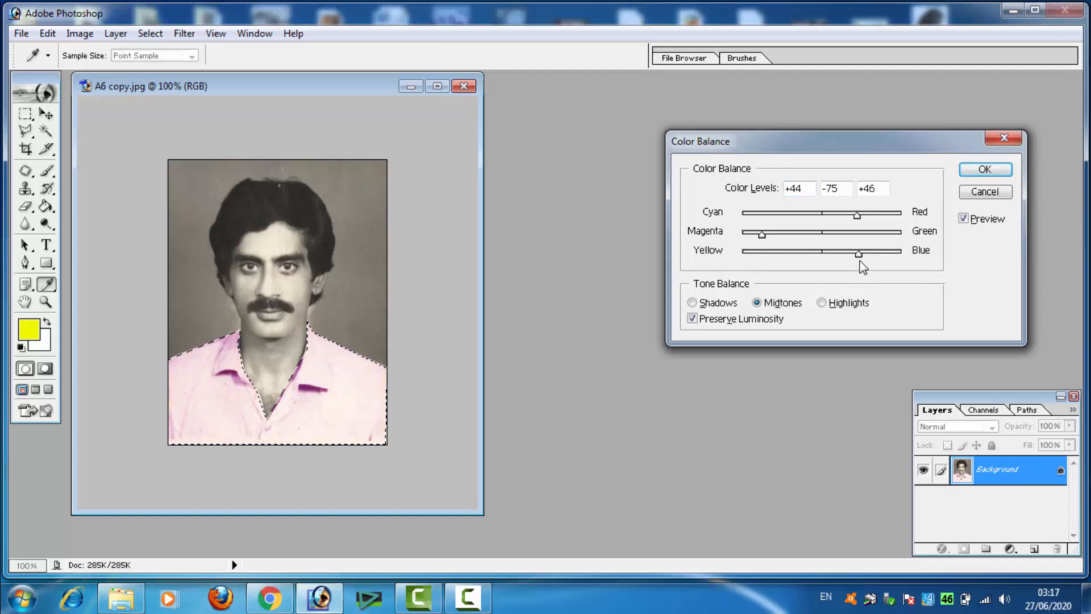
{"action": "left_click", "coordinate": [977, 170]}
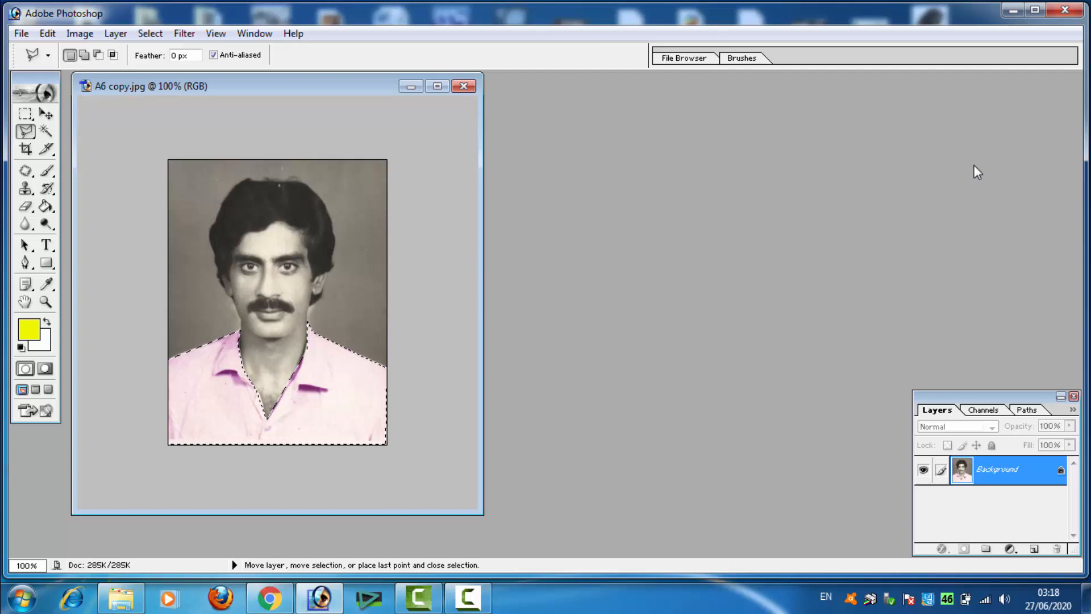
{"action": "left_click", "coordinate": [50, 116]}
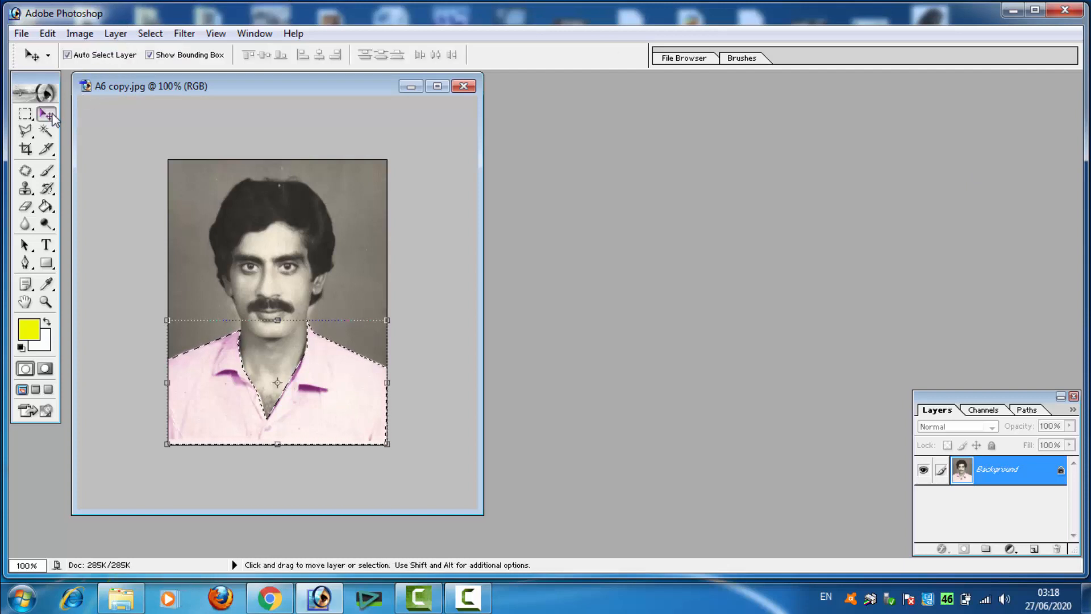
{"action": "key", "text": "ctrl+j"}
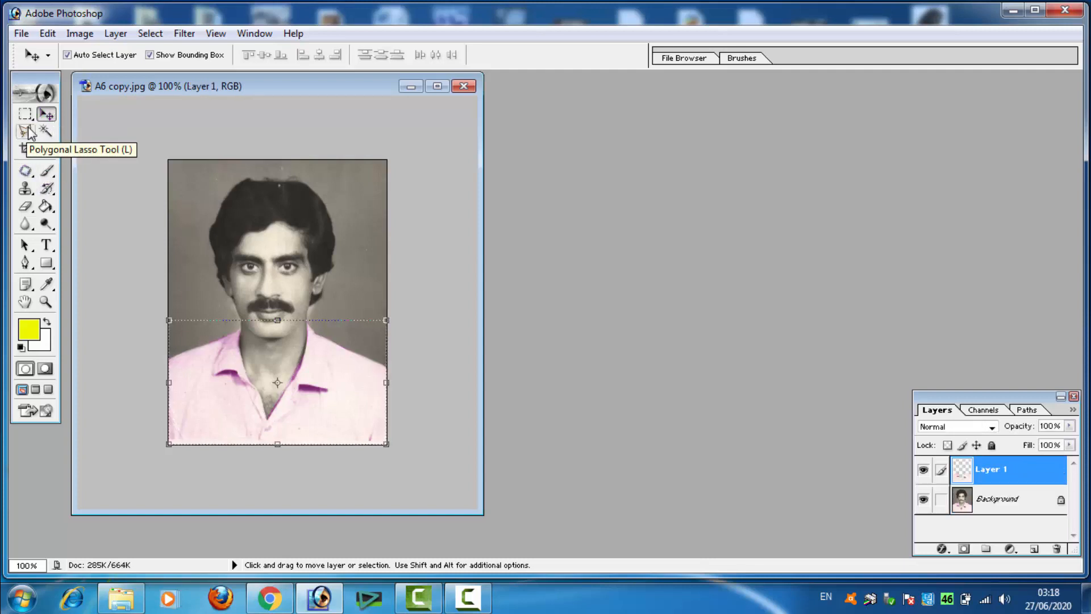
Select the gray backdrop around the man on the Background layer with the Magic Wand at tolerance 15.
{"action": "left_click", "coordinate": [45, 133]}
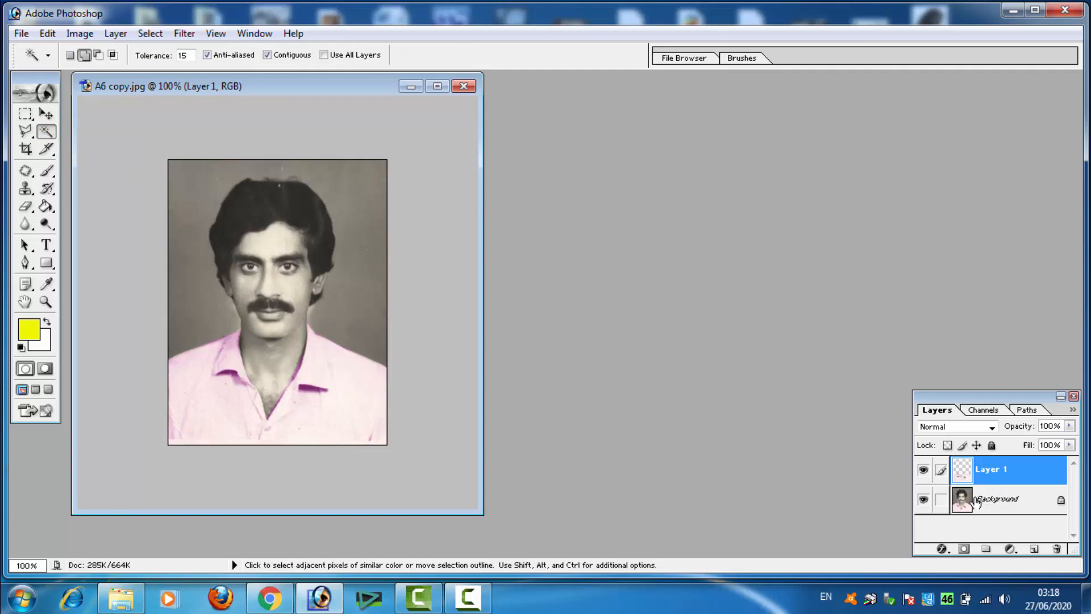
{"action": "left_click", "coordinate": [977, 501]}
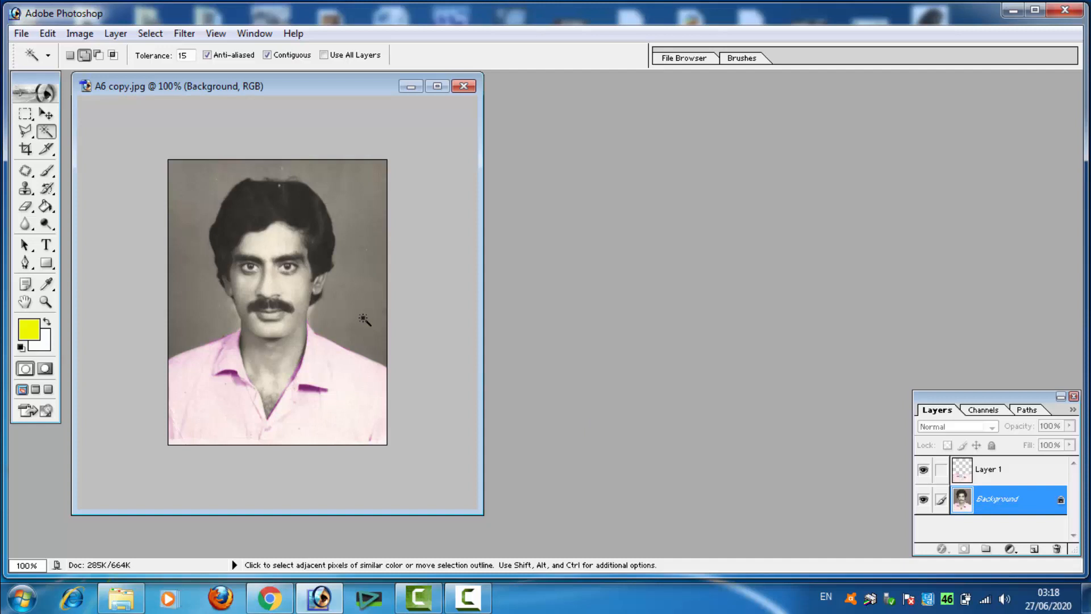
{"action": "left_click", "coordinate": [363, 319]}
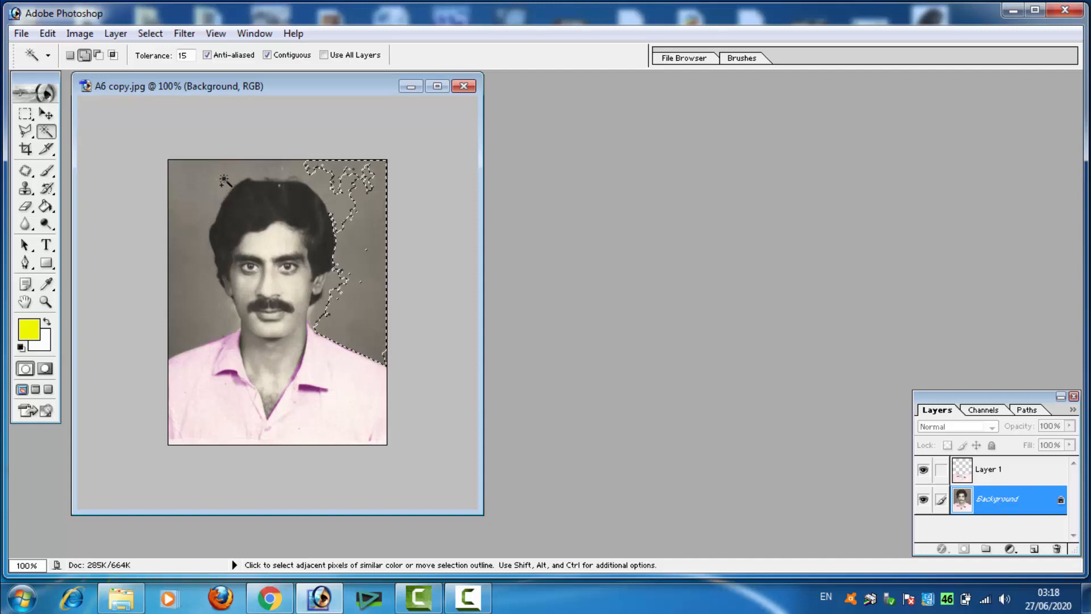
{"action": "left_click", "coordinate": [225, 181]}
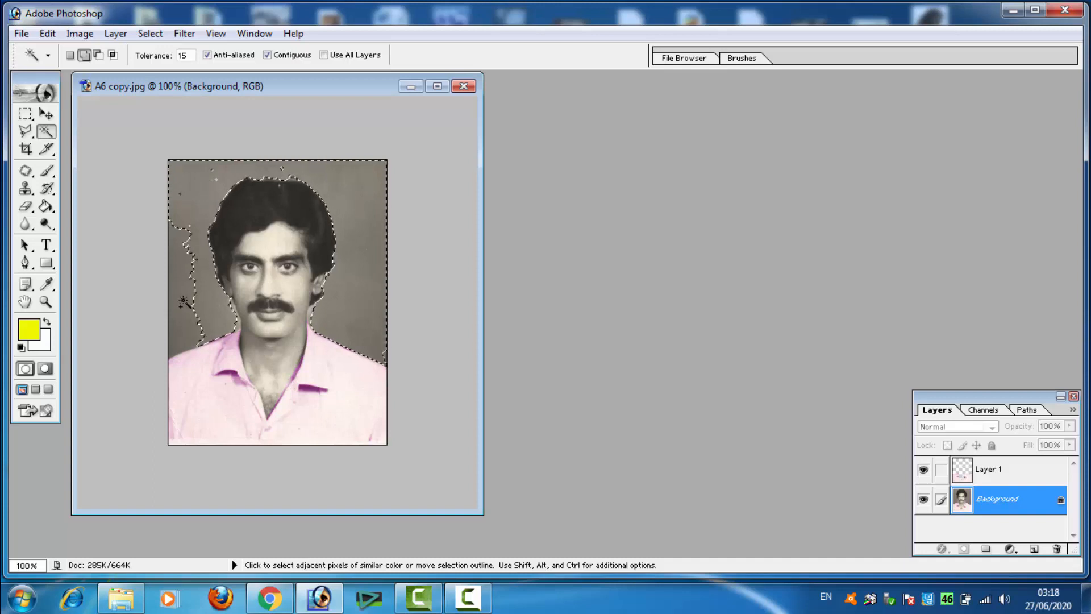
{"action": "left_click", "coordinate": [171, 341]}
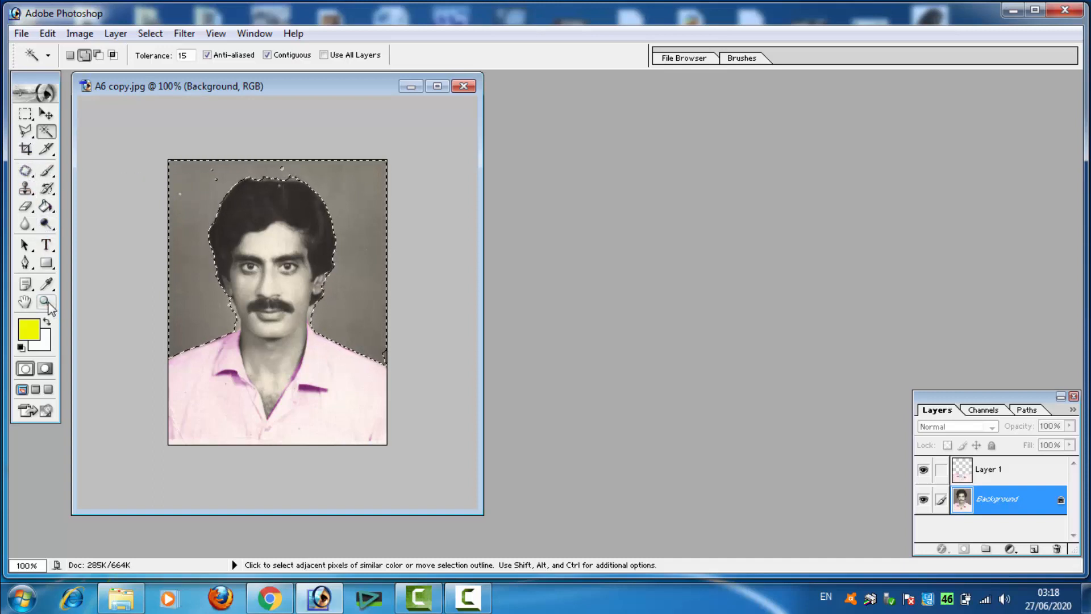
Add the missed backdrop patches around the hair and both sides of the neck to the Magic Wand selection.
{"action": "left_click", "coordinate": [47, 302]}
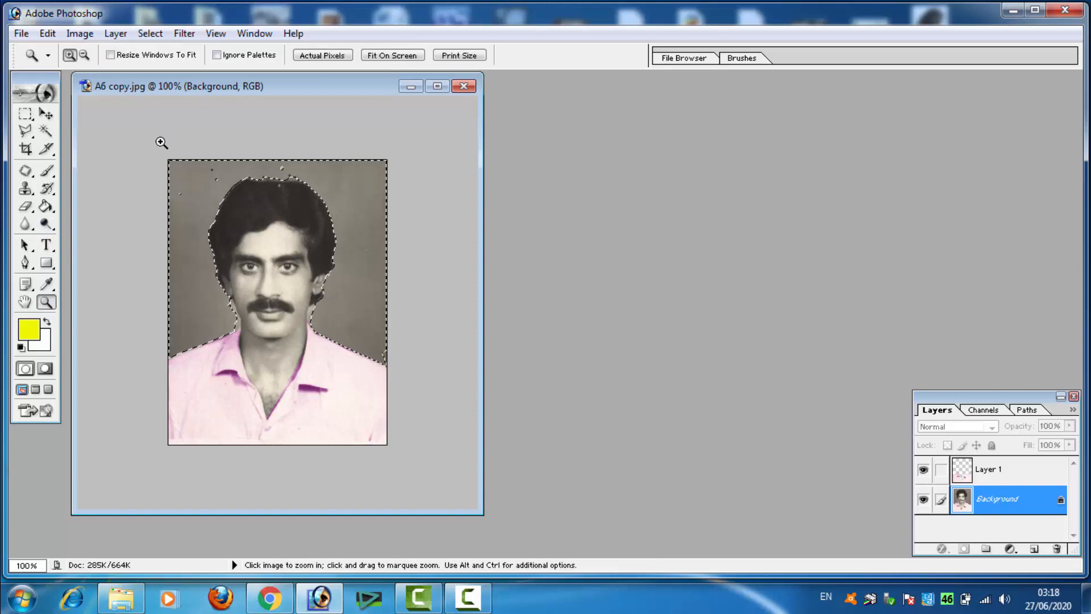
{"action": "left_click_drag", "start_coordinate": [313, 220], "coordinate": [316, 221]}
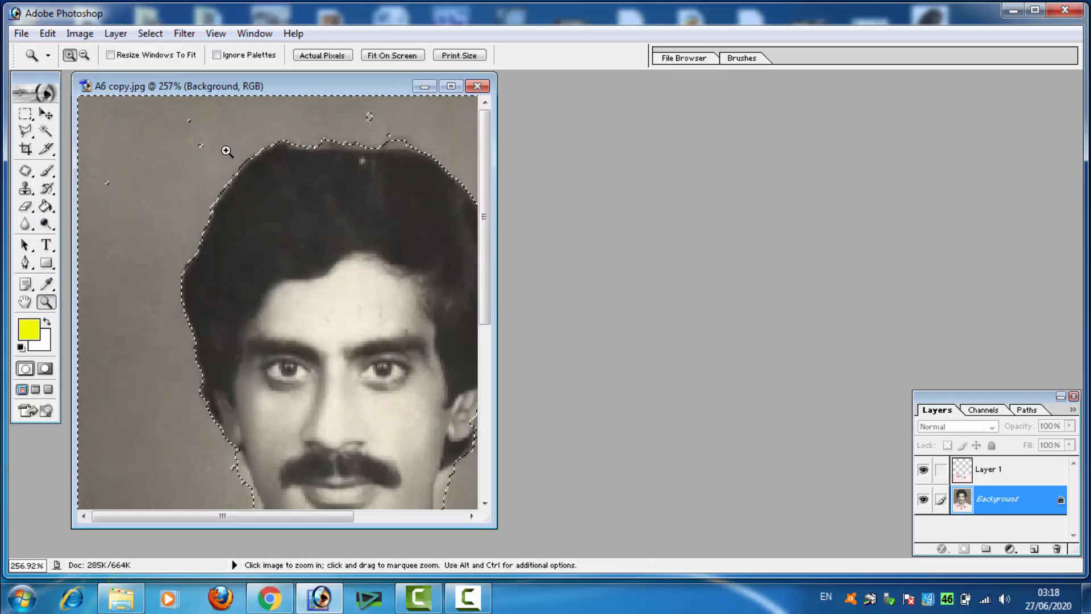
{"action": "left_click", "coordinate": [46, 132]}
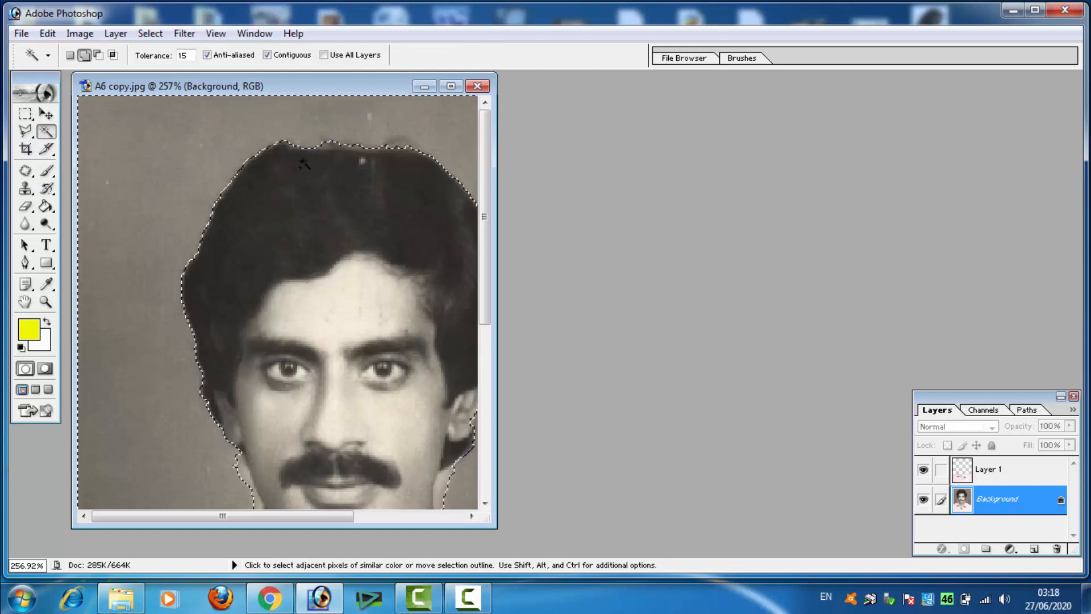
{"action": "left_click", "coordinate": [242, 461]}
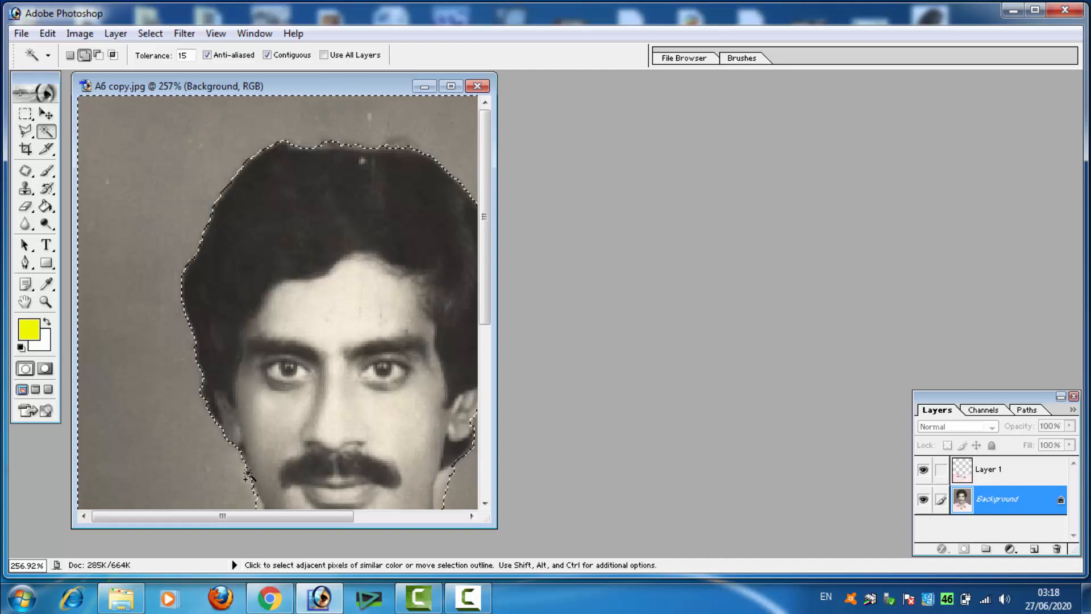
{"action": "left_click", "coordinate": [440, 483]}
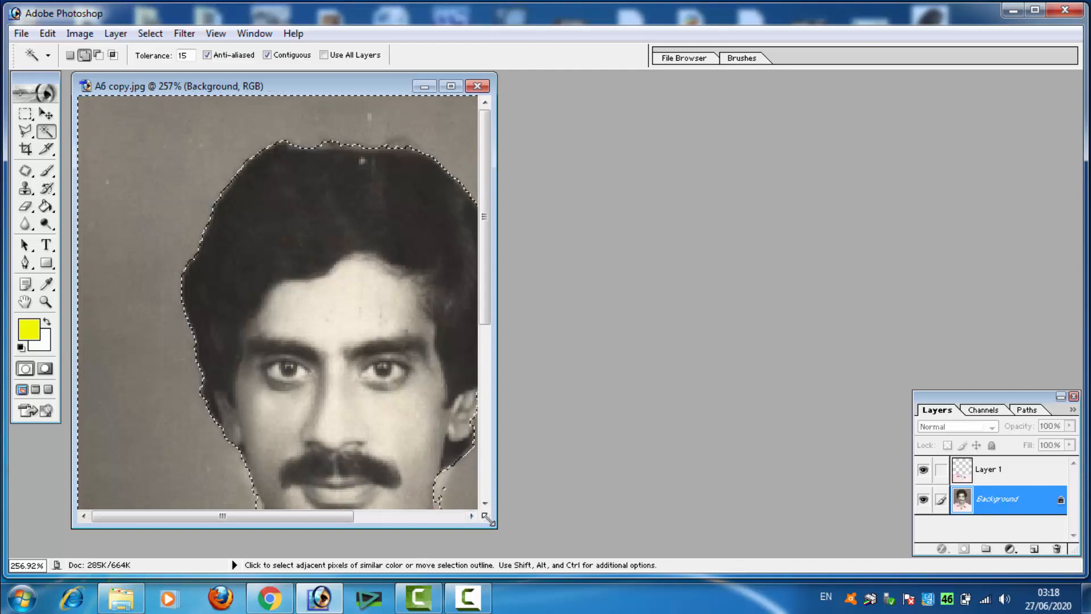
{"action": "left_click_drag", "start_coordinate": [481, 297], "coordinate": [488, 356]}
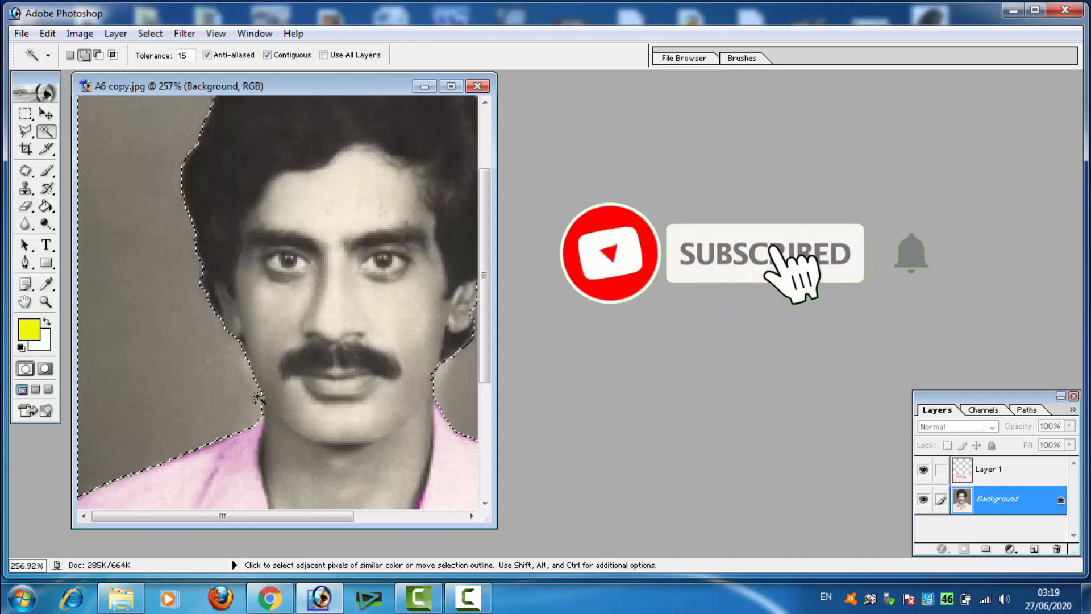
Convert the Background into a regular layer and delete the selected gray backdrop from it, clearing the selection.
{"action": "key", "text": "f"}
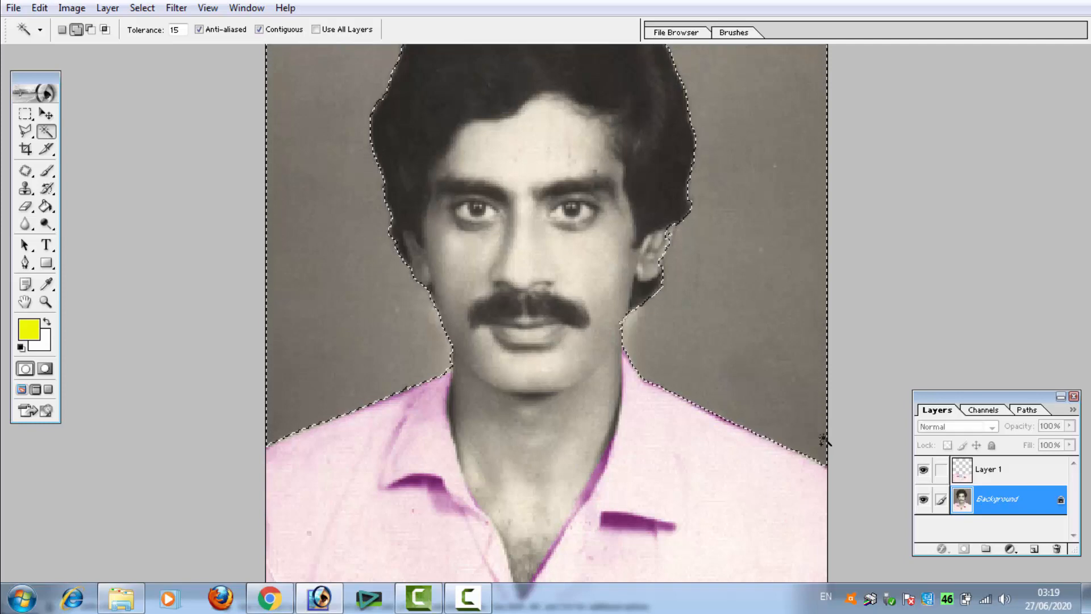
{"action": "double_click", "coordinate": [1014, 499]}
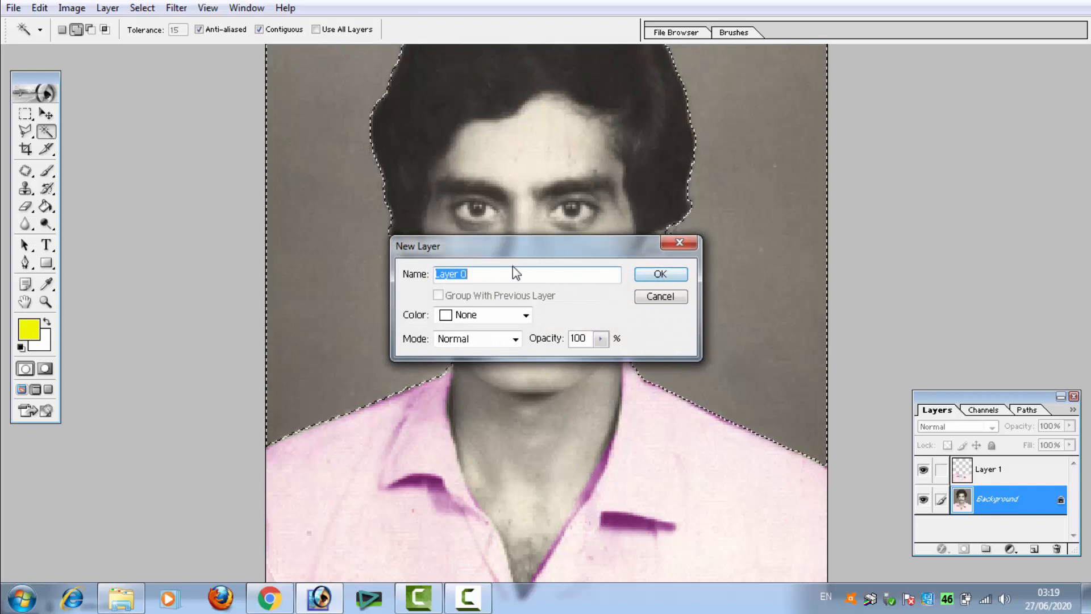
{"action": "left_click", "coordinate": [657, 275]}
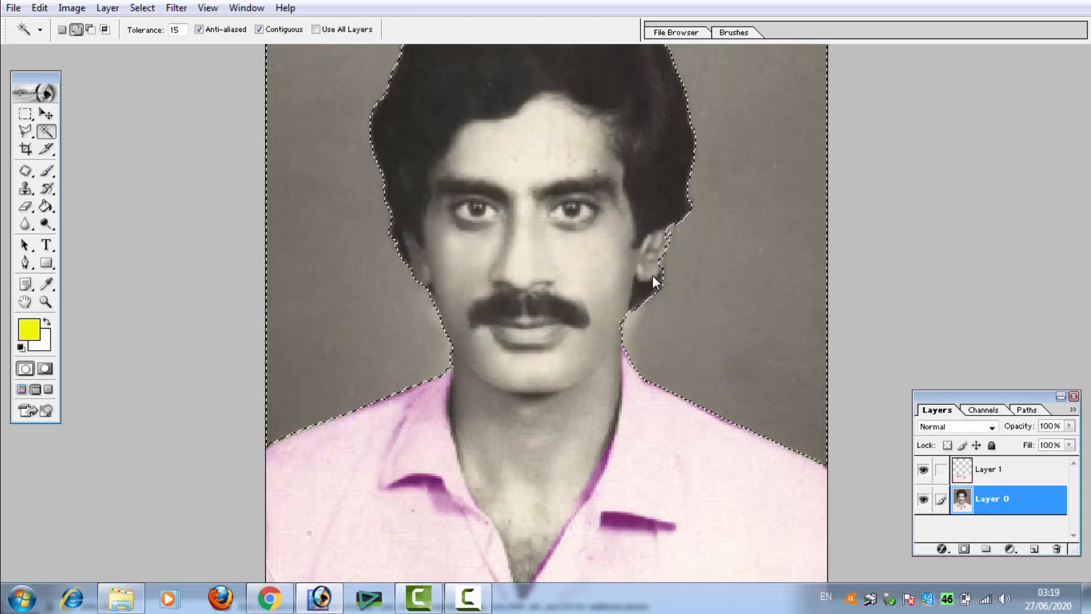
{"action": "key", "text": "Delete"}
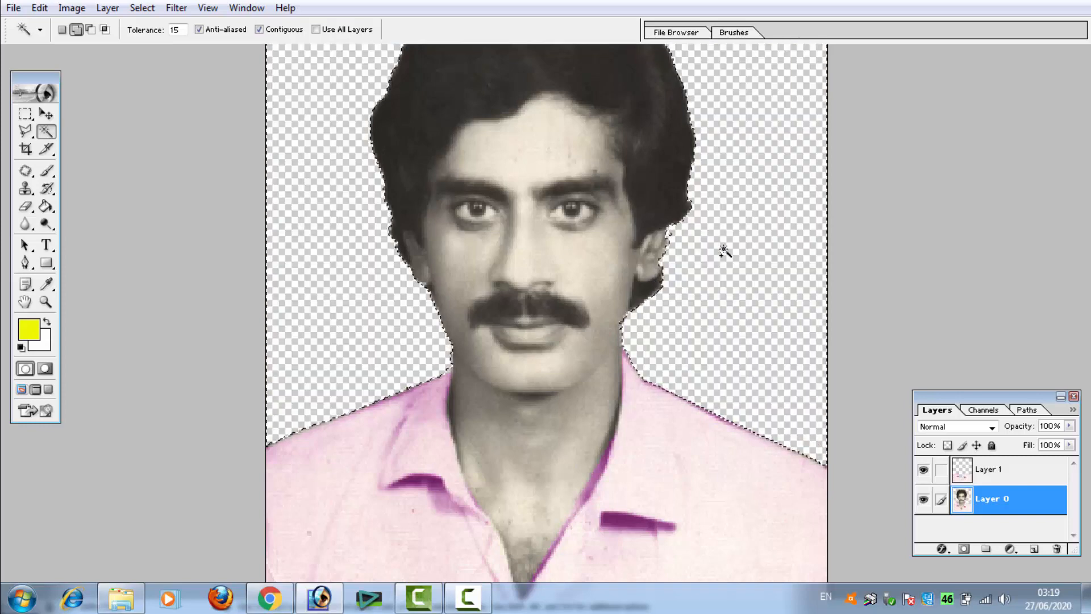
{"action": "left_click", "coordinate": [25, 132]}
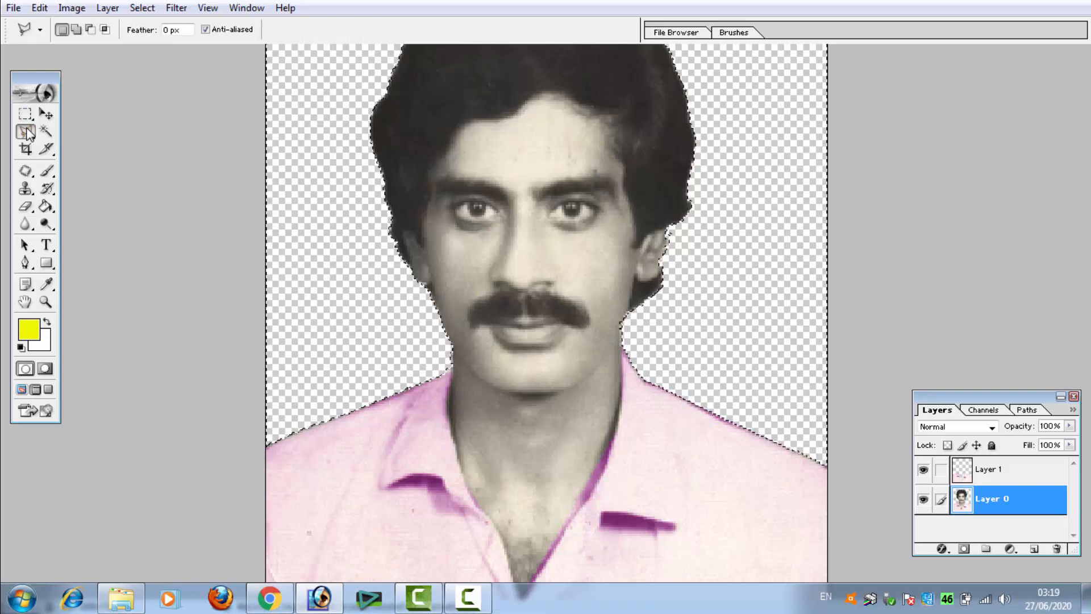
{"action": "key", "text": "ctrl+d"}
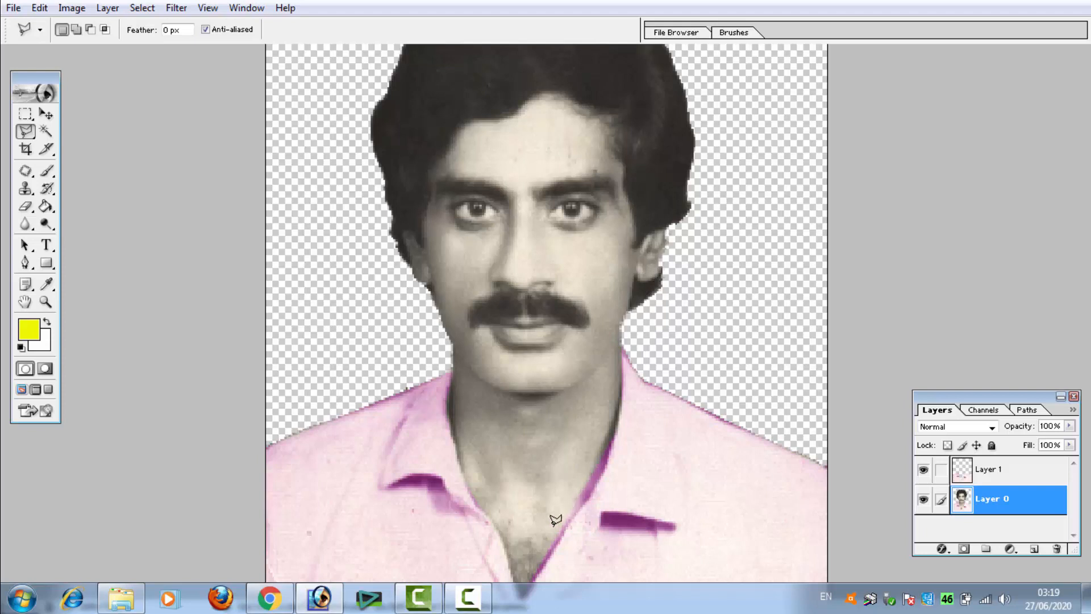
Outline the man's skin with a Polygonal Lasso selection, tracing the collar opening, neck, both ears and the hairline.
{"action": "scroll", "coordinate": [563, 500], "scroll_direction": "down", "scroll_amount": 3}
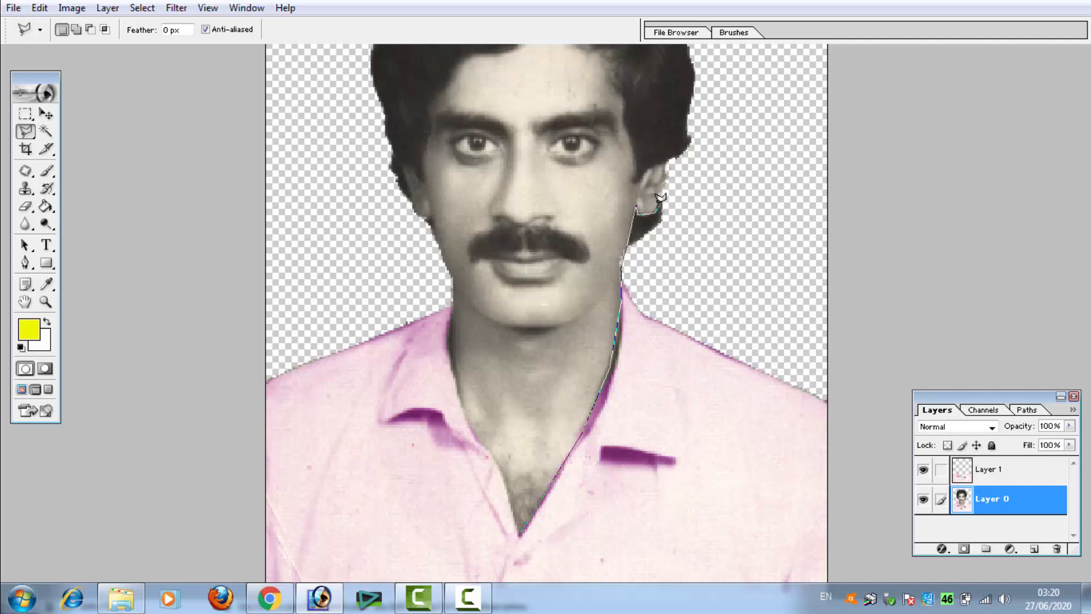
{"action": "left_click", "coordinate": [663, 162]}
{"action": "left_click", "coordinate": [640, 181]}
{"action": "left_click", "coordinate": [632, 151]}
{"action": "key", "text": "space"}
{"action": "left_click_drag", "start_coordinate": [555, 209], "coordinate": [575, 356]}
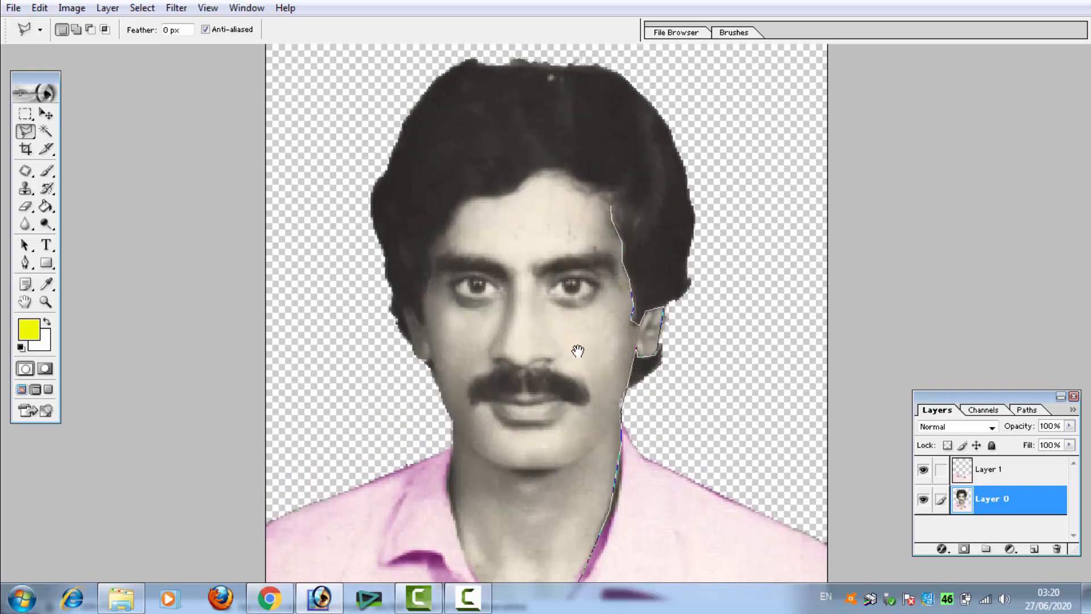
{"action": "left_click", "coordinate": [610, 193]}
{"action": "left_click", "coordinate": [559, 169]}
{"action": "left_click", "coordinate": [537, 166]}
{"action": "left_click", "coordinate": [508, 190]}
{"action": "left_click", "coordinate": [468, 195]}
{"action": "left_click", "coordinate": [423, 321]}
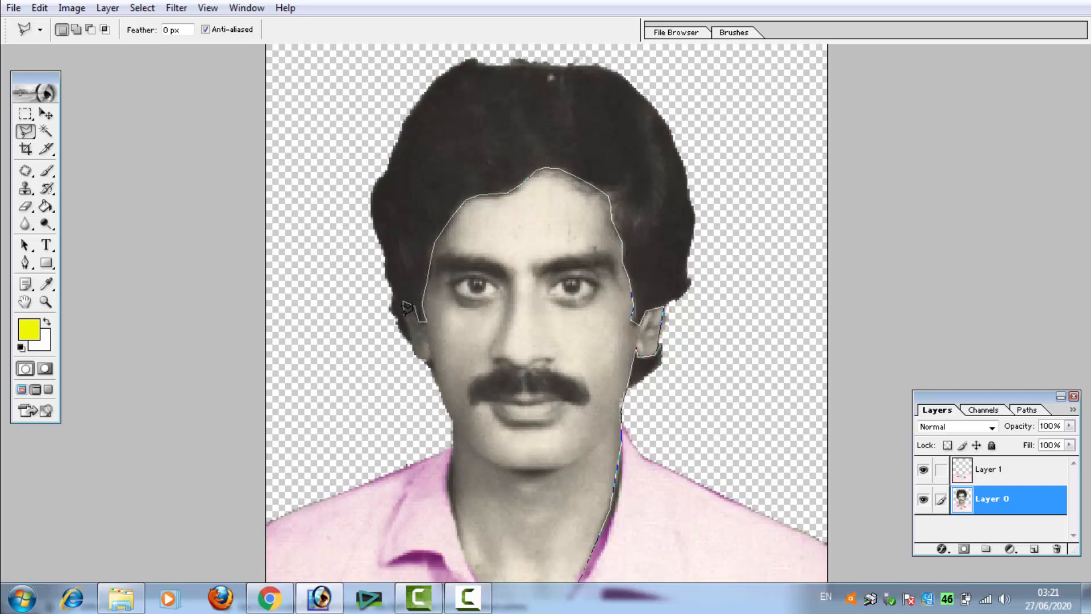
{"action": "left_click", "coordinate": [404, 304]}
{"action": "left_click", "coordinate": [416, 355]}
{"action": "left_click", "coordinate": [430, 363]}
{"action": "left_click", "coordinate": [455, 422]}
{"action": "left_click", "coordinate": [450, 469]}
{"action": "scroll", "coordinate": [461, 557], "scroll_direction": "down", "scroll_amount": 3}
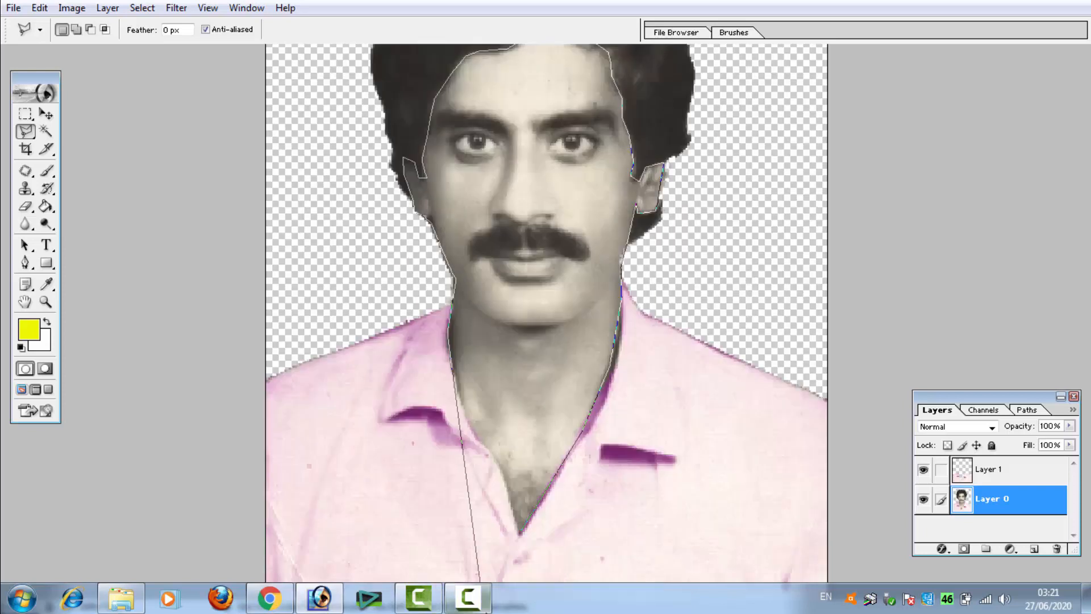
{"action": "left_click", "coordinate": [471, 429]}
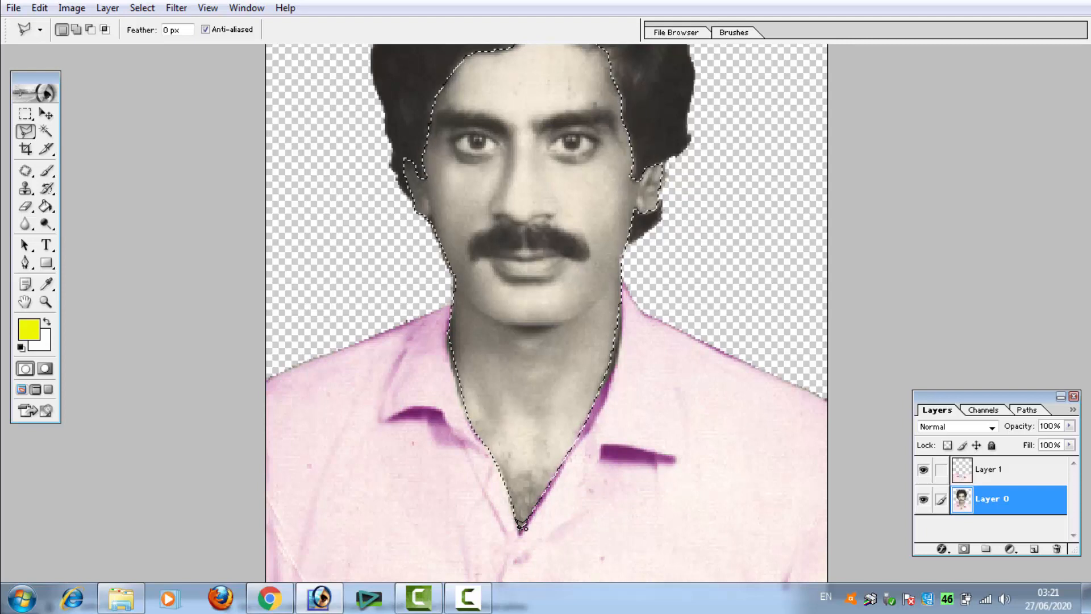
Tint the selected skin yellowish with Color Balance, setting the midtone levels to +51, +4 and -100.
{"action": "key", "text": "ctrl+b"}
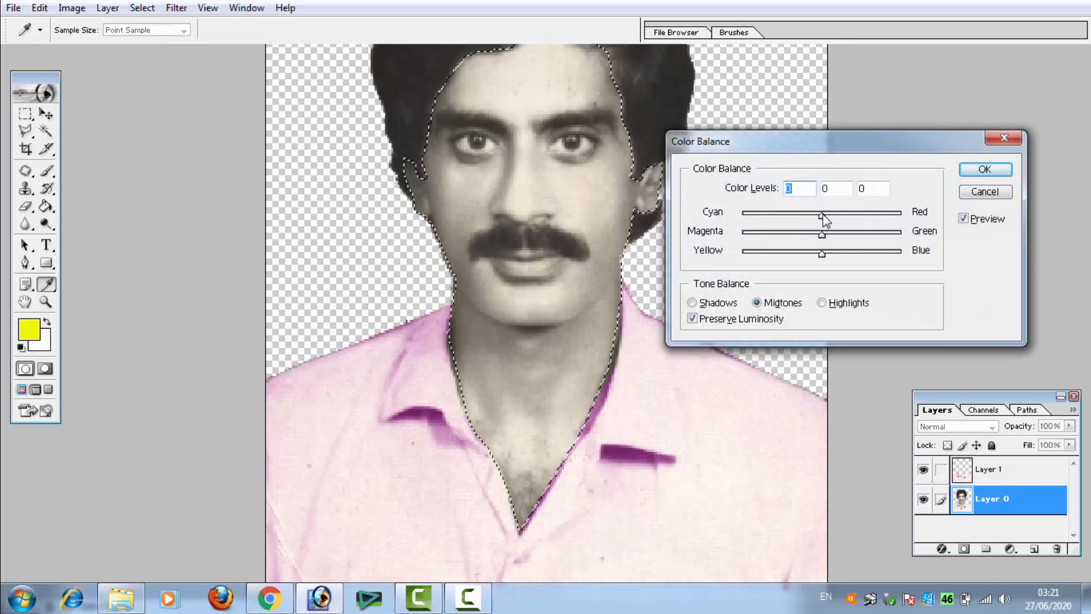
{"action": "left_click_drag", "start_coordinate": [823, 218], "coordinate": [739, 261]}
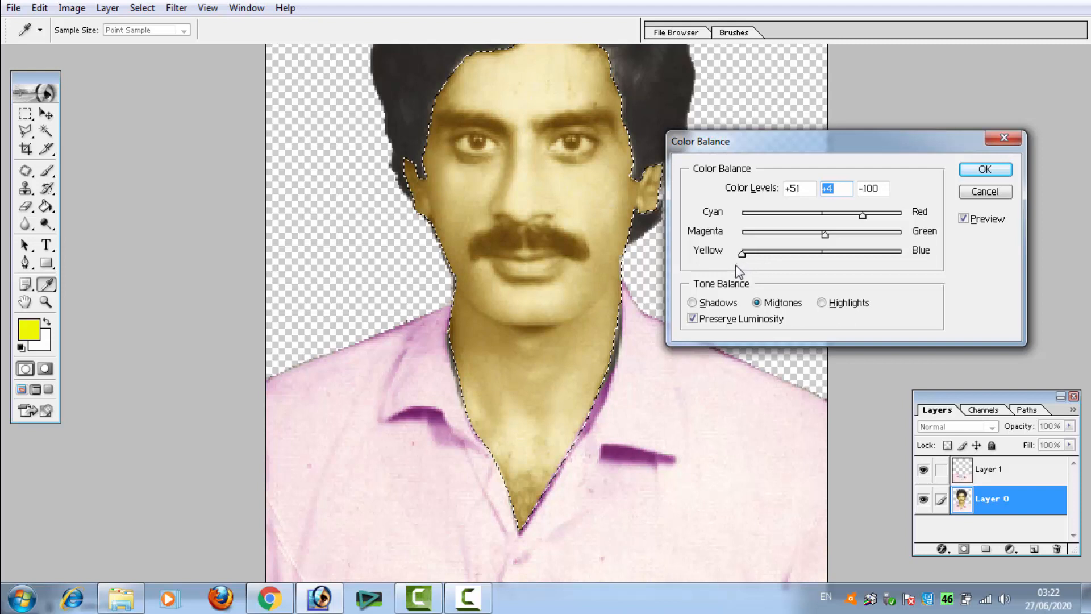
{"action": "key", "text": "Tab"}
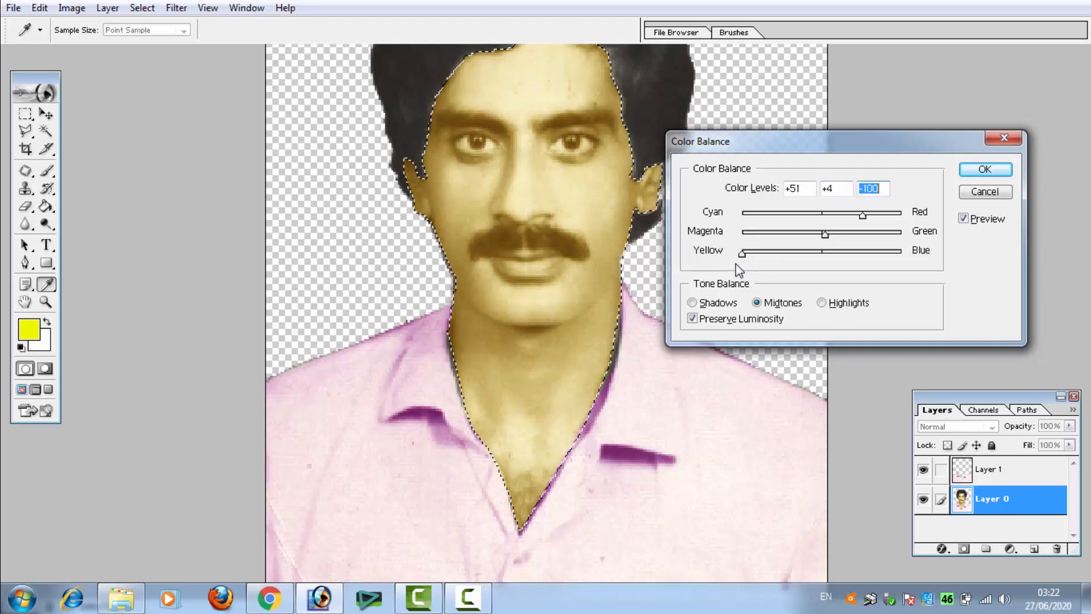
{"action": "left_click", "coordinate": [966, 171]}
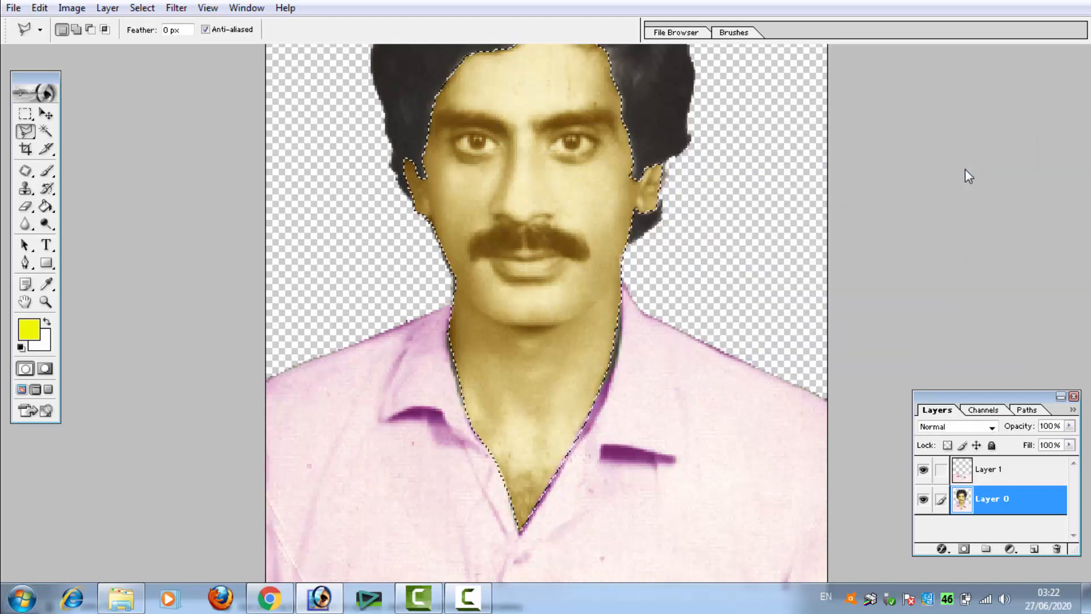
{"action": "key", "text": "Delete"}
{"action": "key", "text": "ctrl+v"}
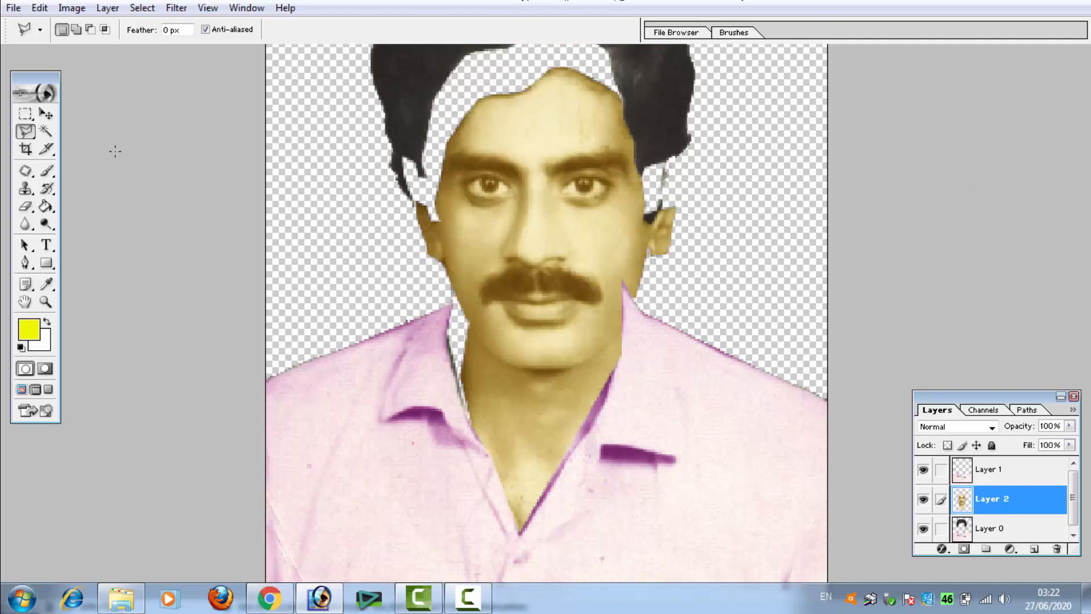
{"action": "key", "text": "ctrl+z"}
{"action": "key", "text": "ctrl+z"}
{"action": "key", "text": "ctrl+z"}
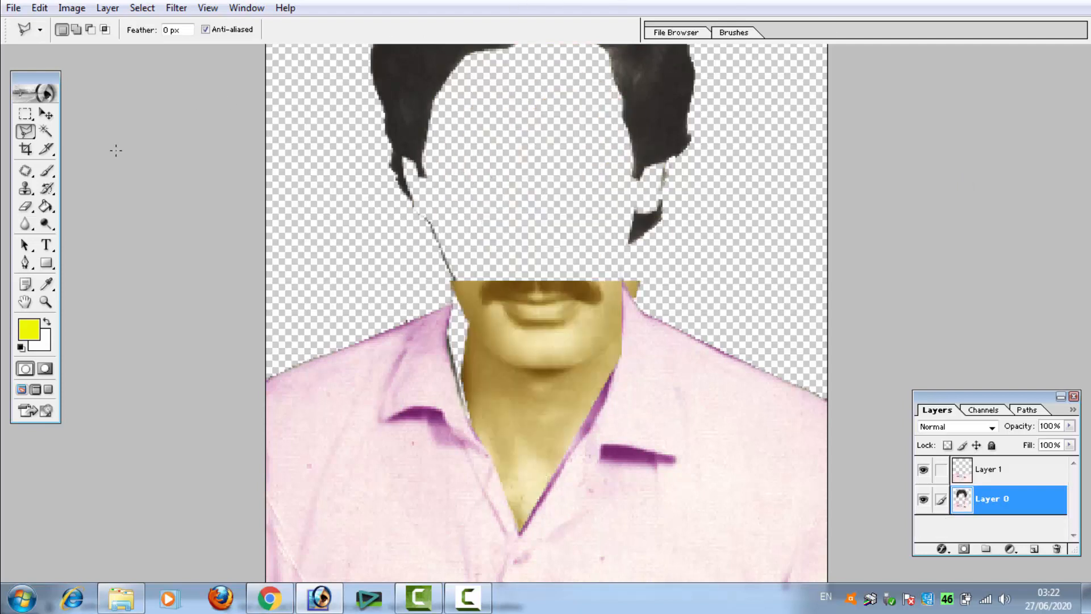
{"action": "key", "text": "ctrl+alt+z"}
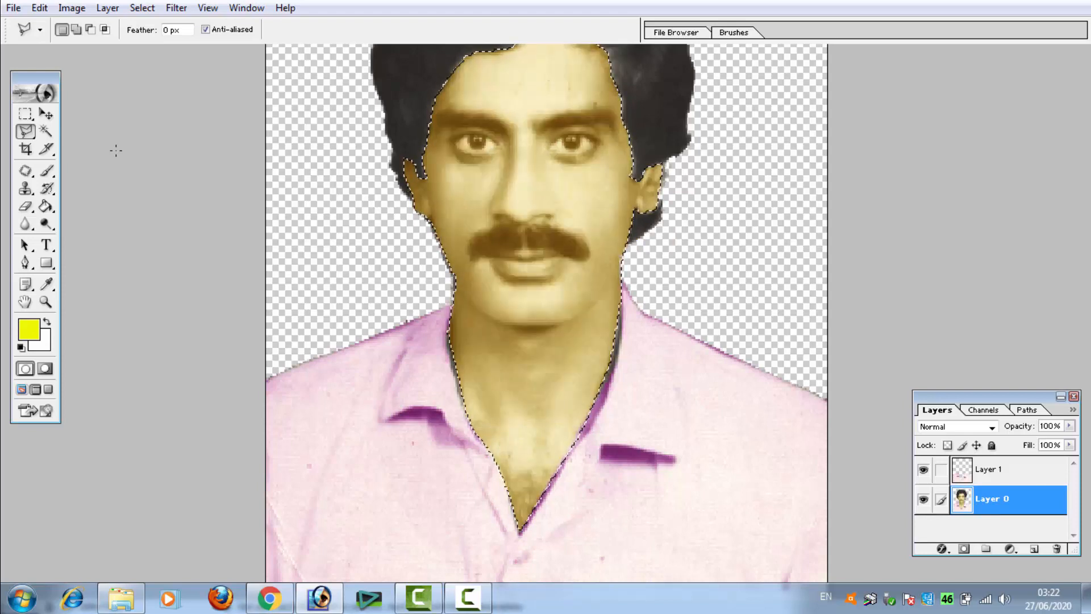
Copy the selected skin onto its own layer and return the portrait to a standard document window at 100%.
{"action": "key", "text": "ctrl+j"}
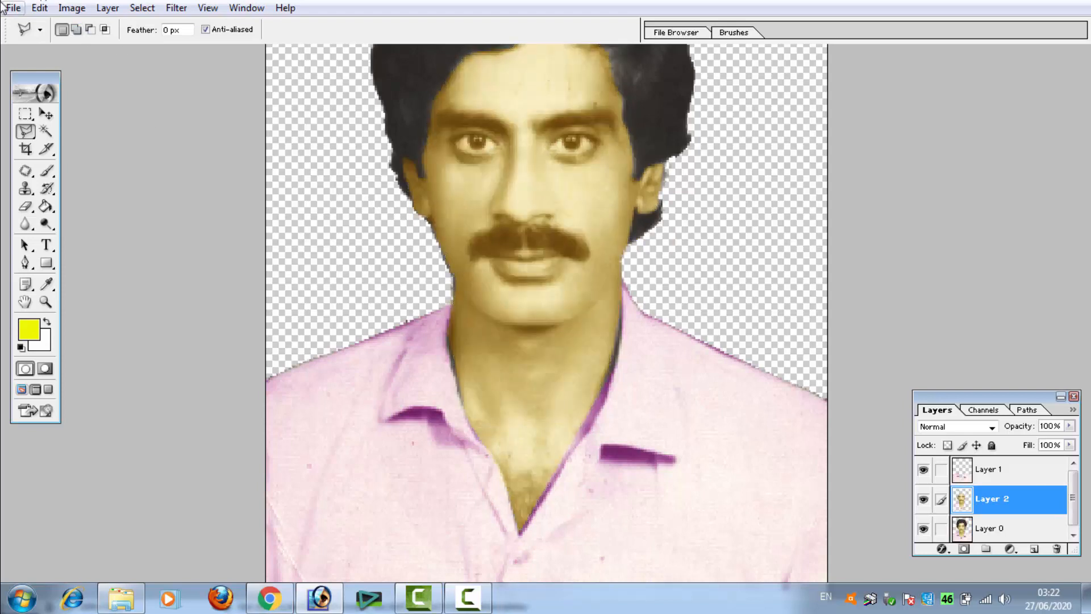
{"action": "left_click", "coordinate": [47, 115]}
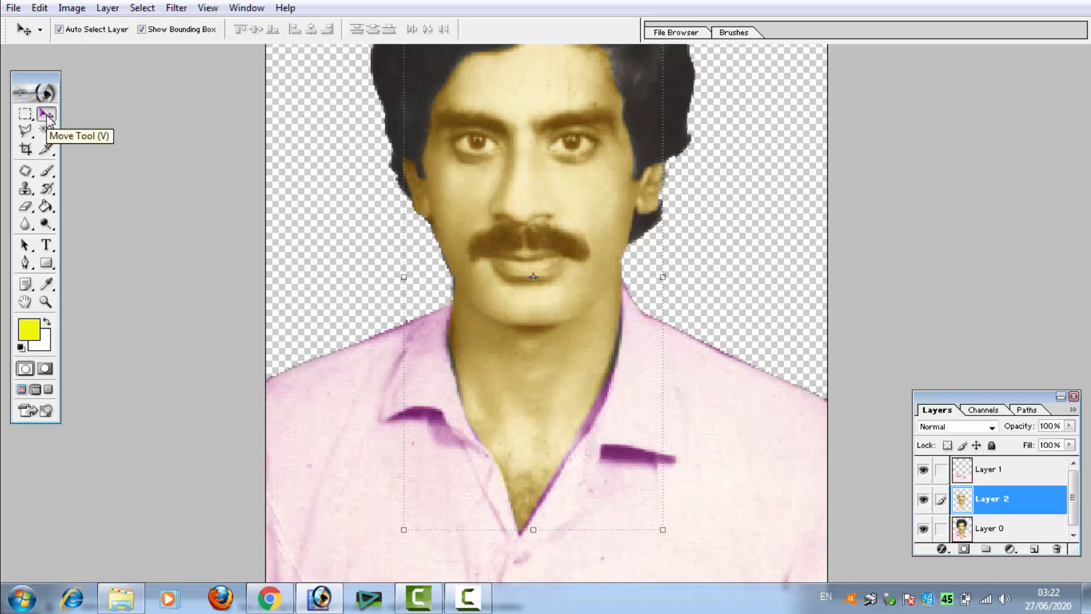
{"action": "key", "text": "f"}
{"action": "key", "text": "f"}
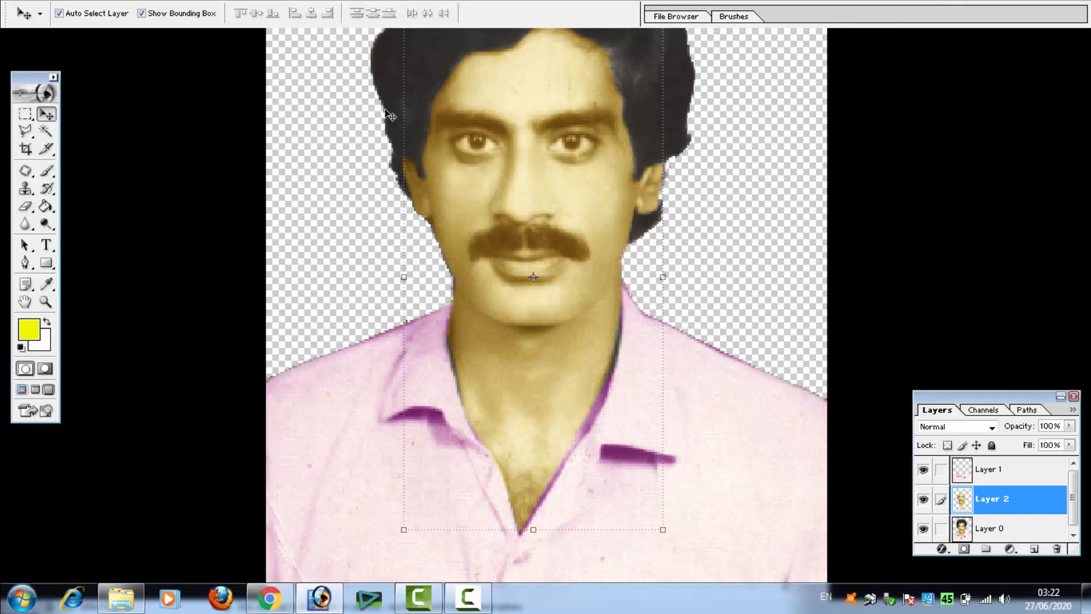
{"action": "left_click", "coordinate": [471, 109], "text": "alt"}
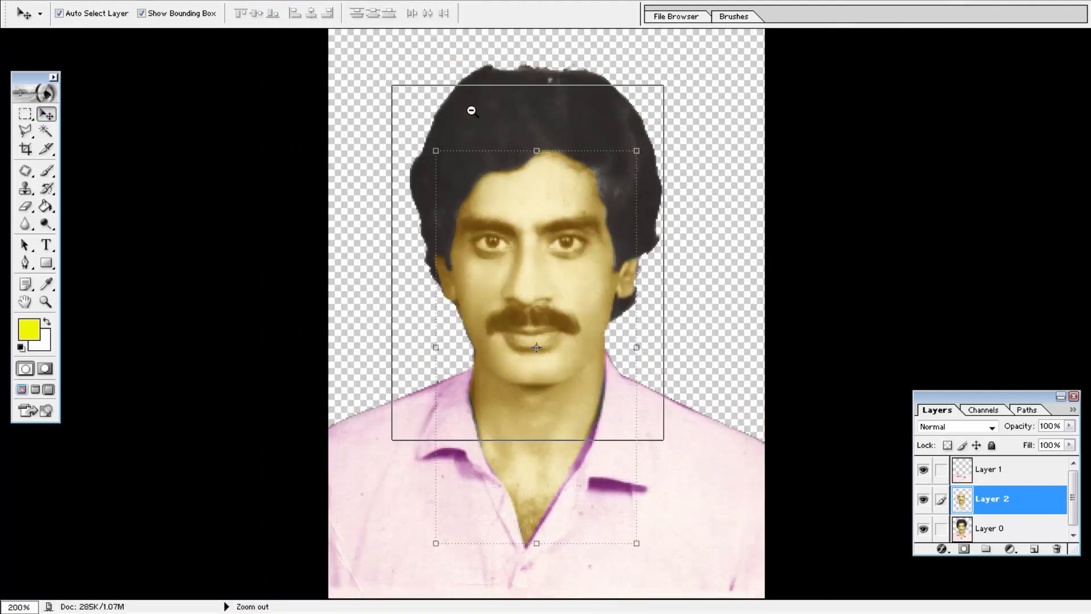
{"action": "left_click", "coordinate": [471, 109], "text": "alt"}
{"action": "key", "text": "f"}
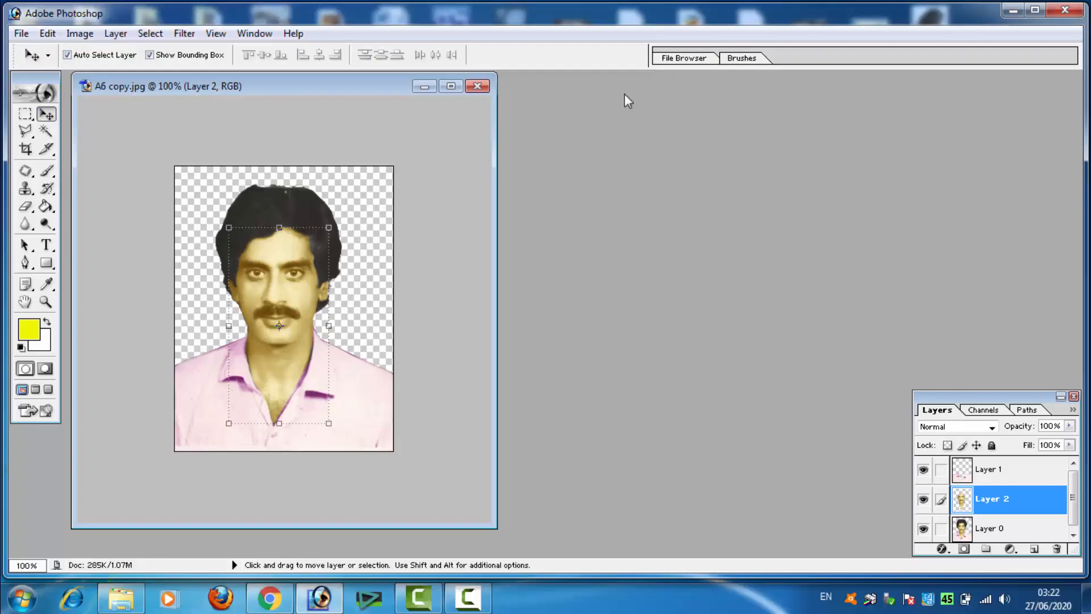
Open background.jpg from the desktop and bring its colorful lights picture into the portrait document as a new layer.
{"action": "left_click", "coordinate": [1012, 9]}
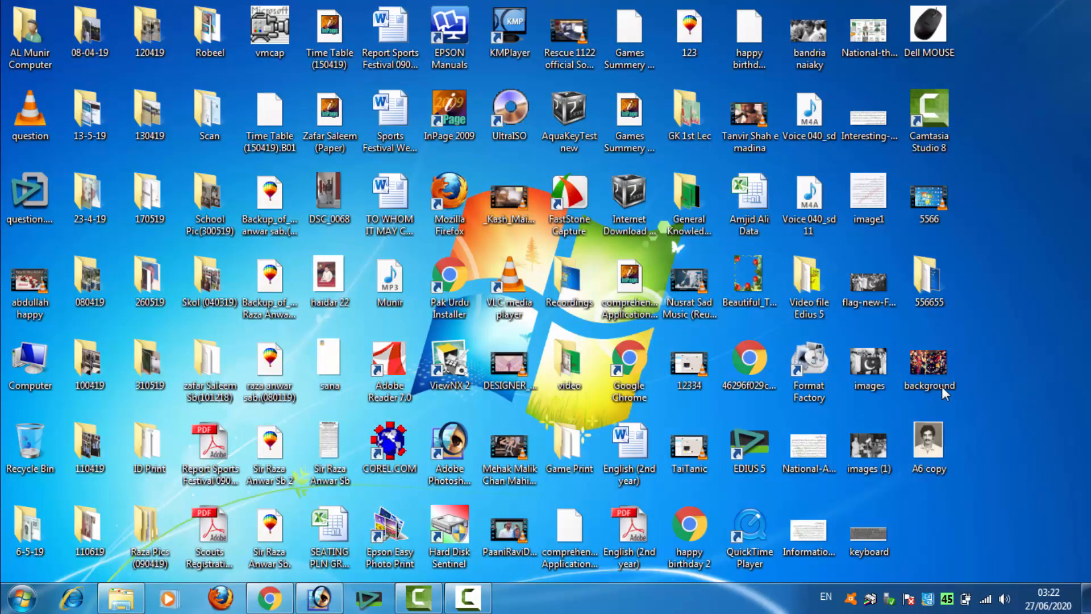
{"action": "left_click_drag", "start_coordinate": [941, 360], "coordinate": [538, 366]}
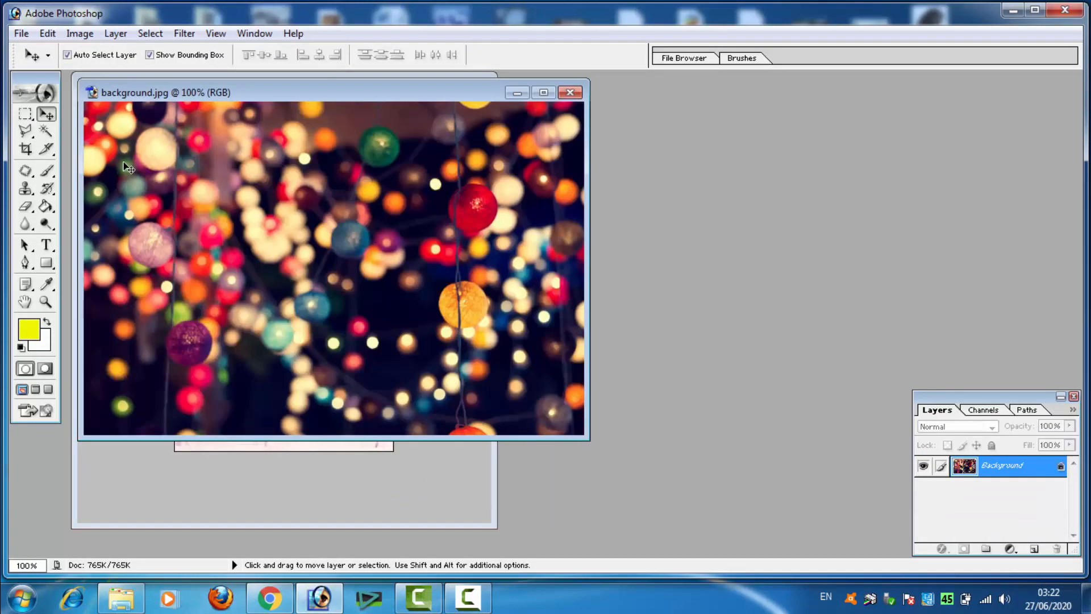
{"action": "left_click", "coordinate": [46, 114]}
{"action": "left_click_drag", "start_coordinate": [320, 189], "coordinate": [226, 469]}
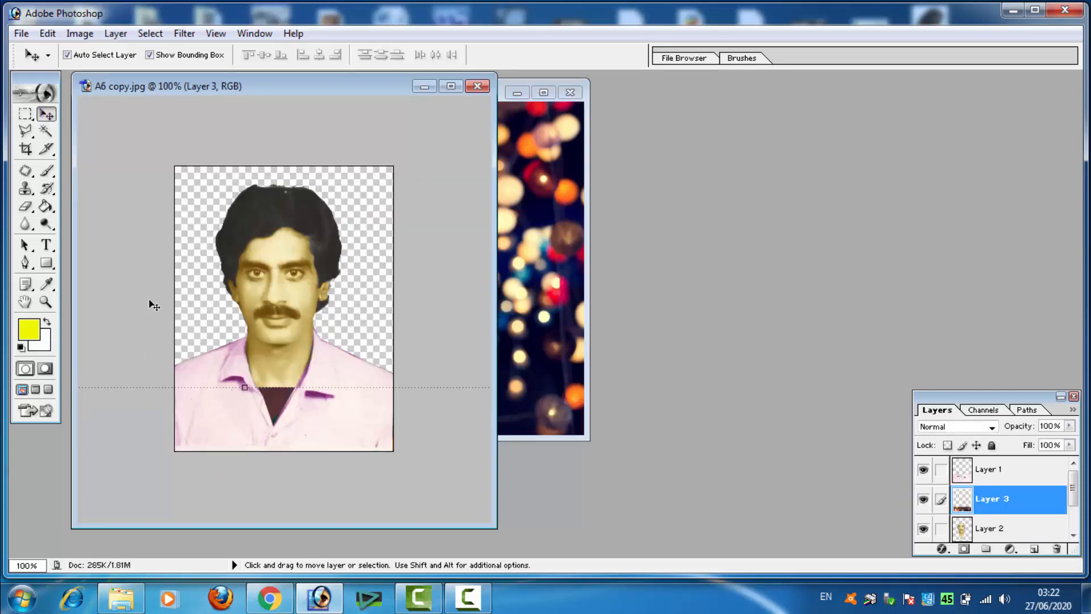
Move the lights picture layer upward until it covers the whole portrait canvas.
{"action": "key", "text": "shift+Up"}
{"action": "key", "text": "shift+Up"}
{"action": "key", "text": "shift+Up"}
{"action": "key", "text": "shift+Up"}
{"action": "key", "text": "shift+Up"}
{"action": "key", "text": "shift+Up"}
{"action": "key", "text": "shift+Up"}
{"action": "key", "text": "shift+Up"}
{"action": "key", "text": "shift+Up"}
{"action": "key", "text": "shift+Up"}
{"action": "key", "text": "shift+Up"}
{"action": "key", "text": "shift+Up"}
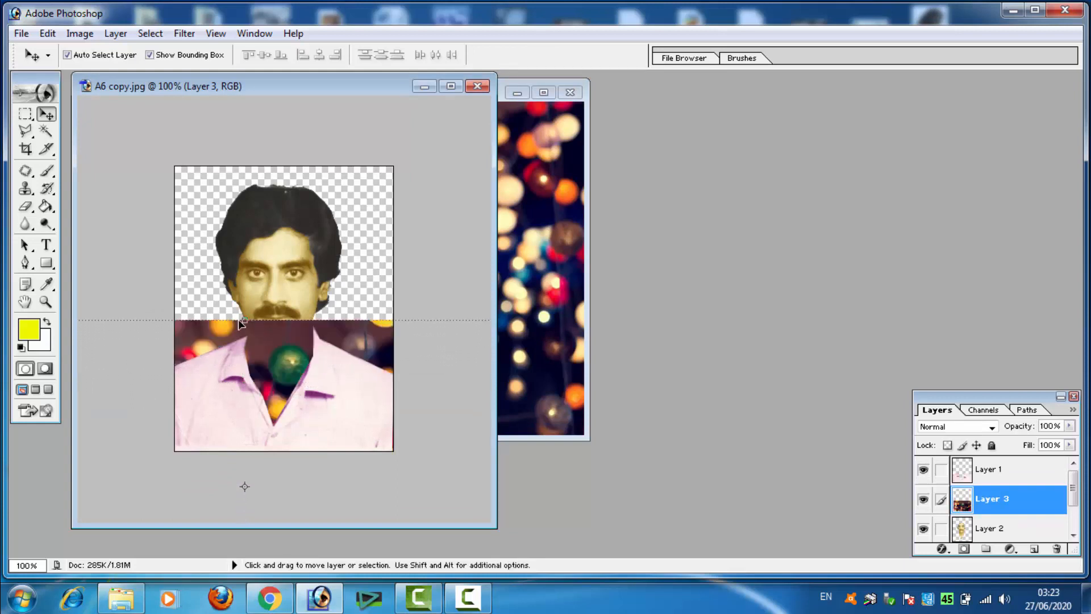
{"action": "left_click_drag", "start_coordinate": [214, 324], "coordinate": [212, 164]}
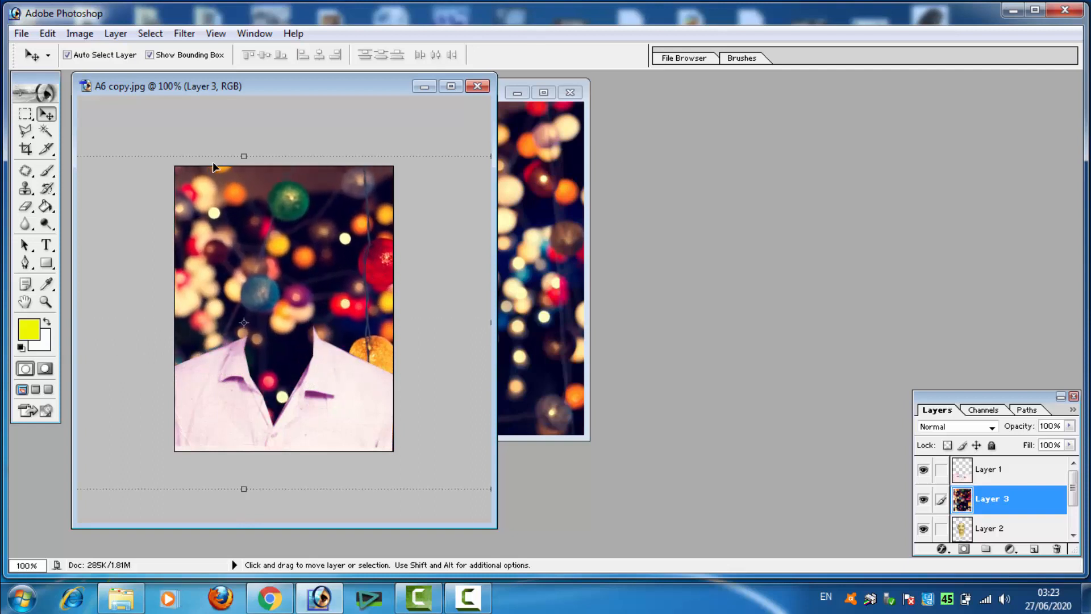
Send the lights layer beneath all portrait layers and shift it slightly up and to the left behind the man.
{"action": "key", "text": "ctrl+bracketright"}
{"action": "key", "text": "ctrl+bracketleft"}
{"action": "key", "text": "ctrl+bracketleft"}
{"action": "key", "text": "ctrl+bracketleft"}
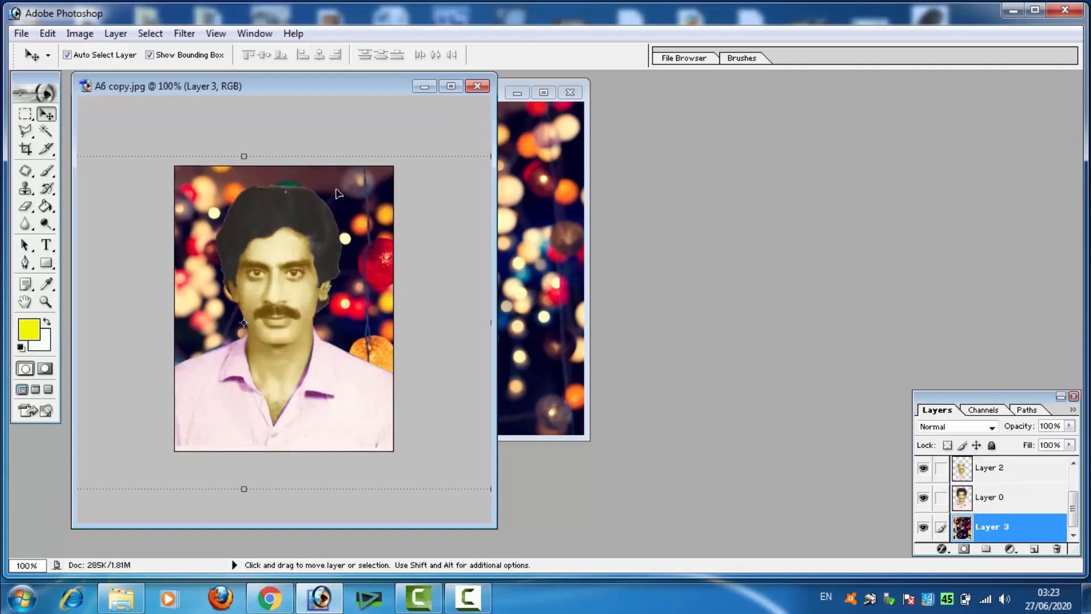
{"action": "left_click_drag", "start_coordinate": [213, 186], "coordinate": [181, 173]}
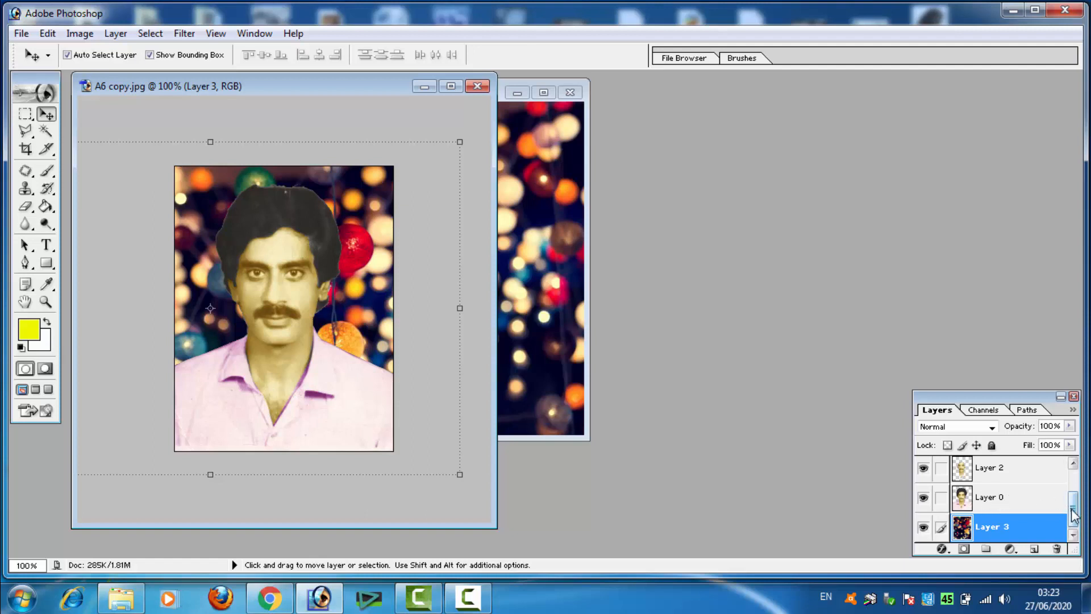
Deepen the shirt's pink on Layer 1 with Color Balance, setting the midtone levels to +54, -98 and +67.
{"action": "left_click_drag", "start_coordinate": [1071, 509], "coordinate": [1075, 474]}
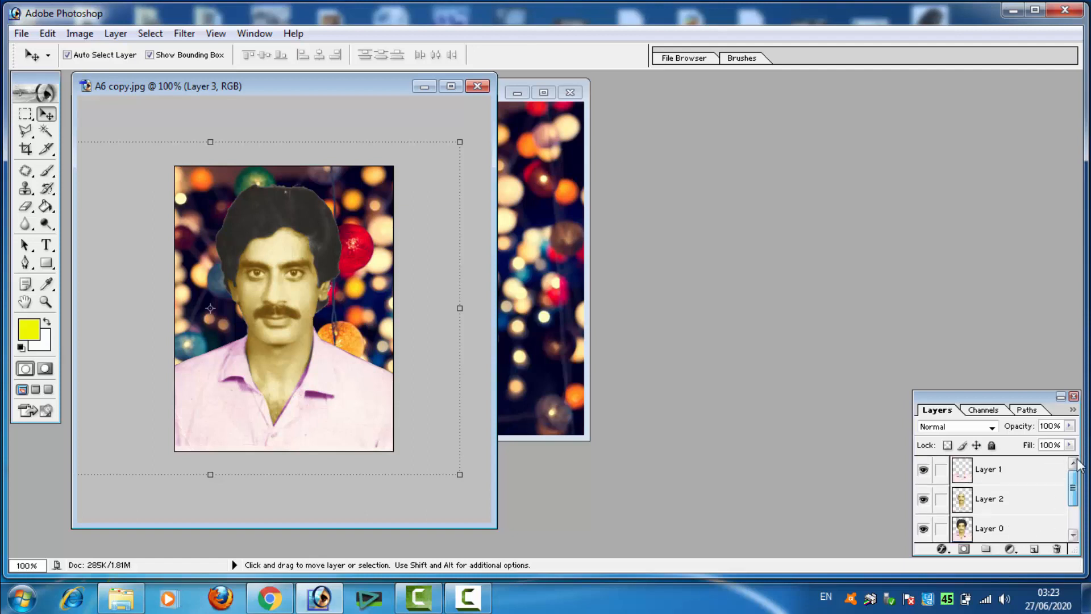
{"action": "left_click", "coordinate": [1014, 473]}
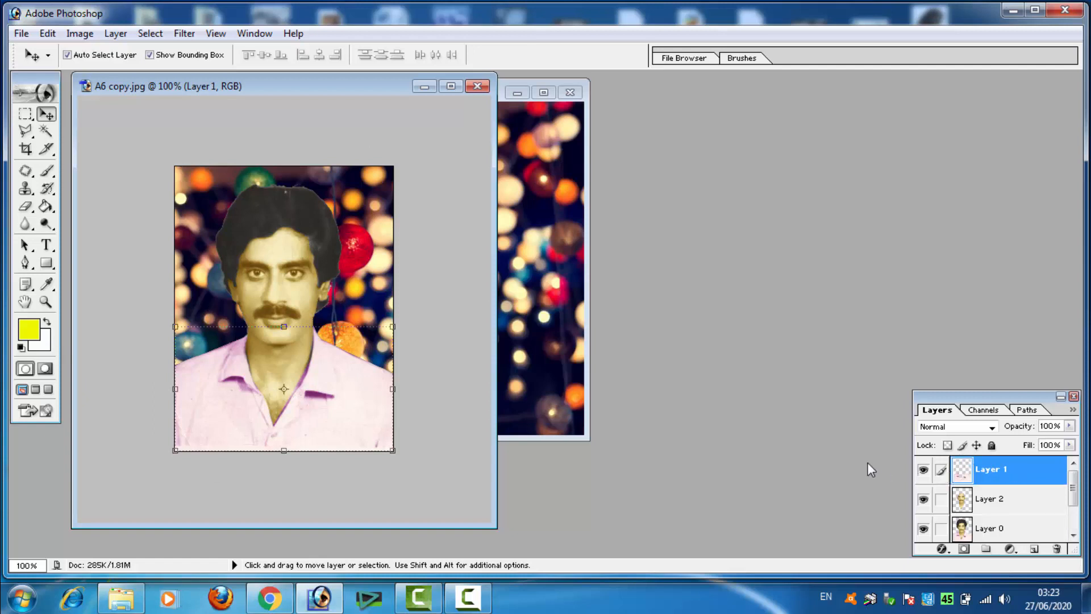
{"action": "left_click", "coordinate": [151, 33]}
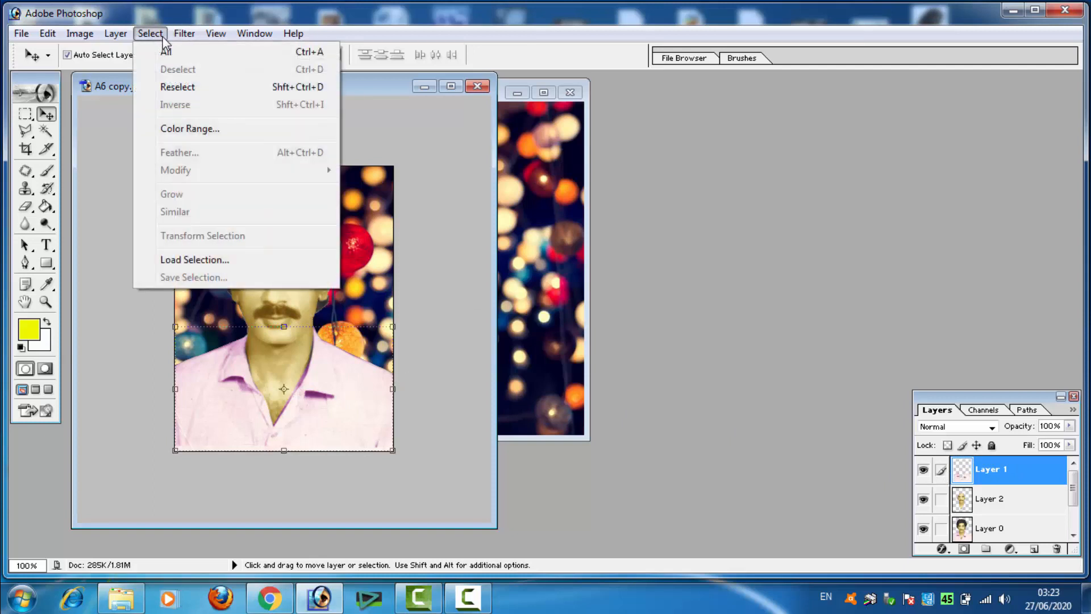
{"action": "mouse_move", "coordinate": [186, 34]}
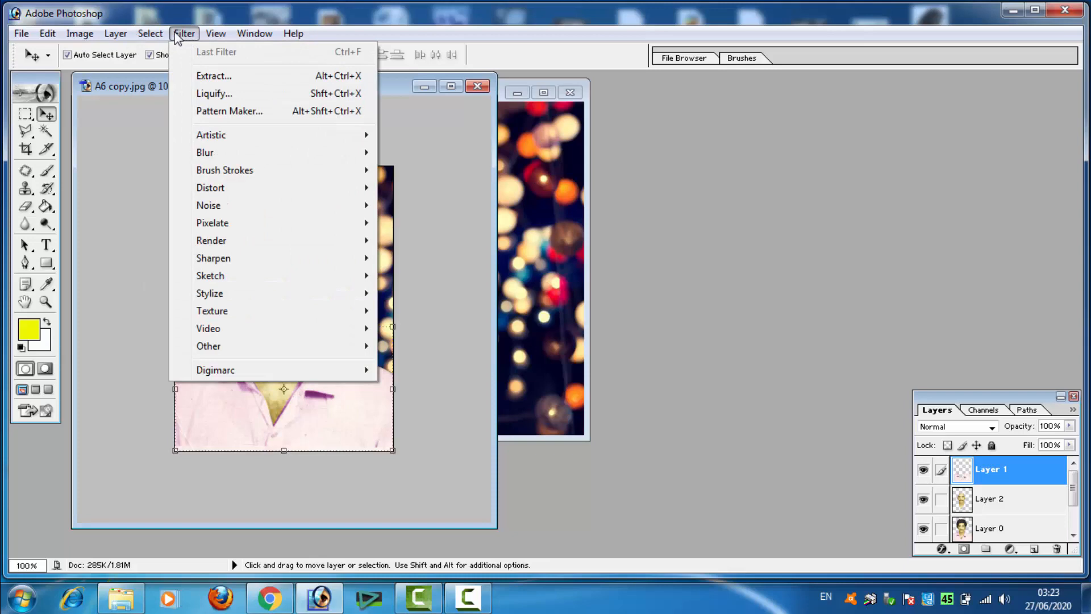
{"action": "mouse_move", "coordinate": [91, 39]}
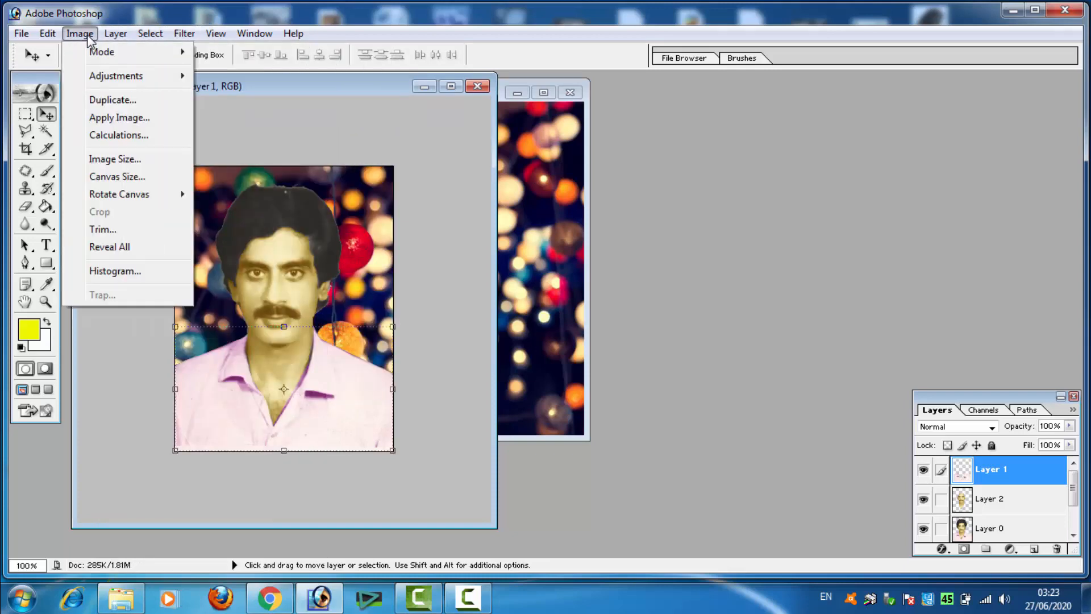
{"action": "mouse_move", "coordinate": [107, 81]}
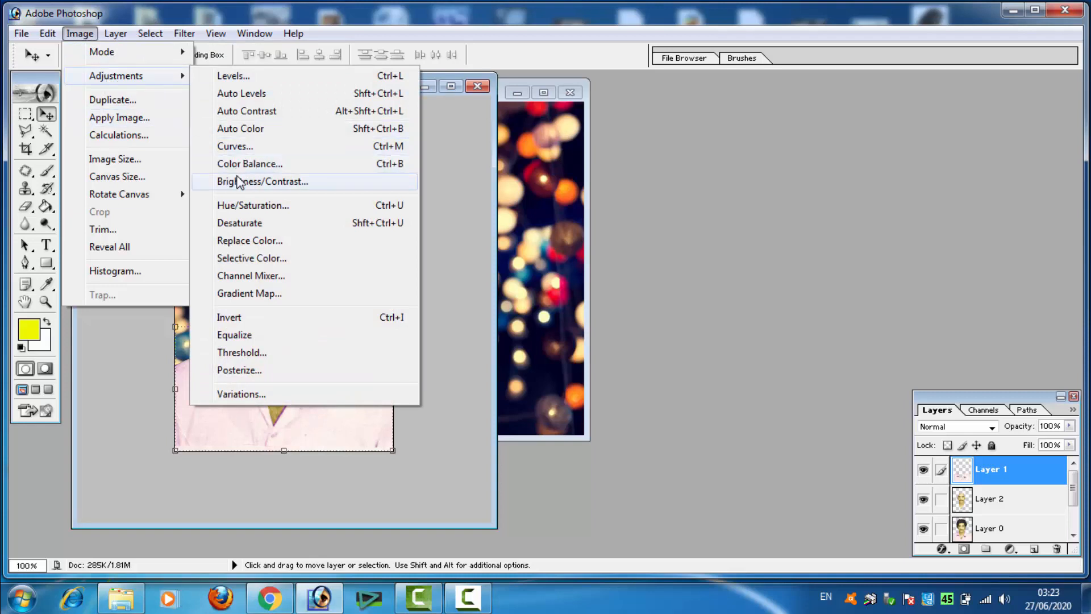
{"action": "left_click", "coordinate": [267, 164]}
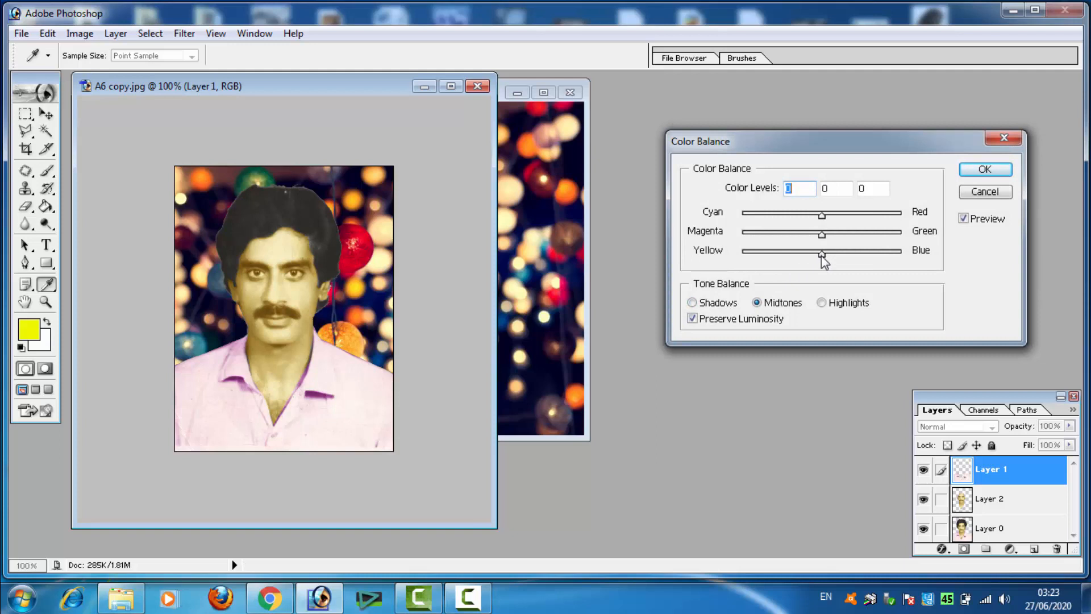
{"action": "left_click_drag", "start_coordinate": [821, 255], "coordinate": [875, 256]}
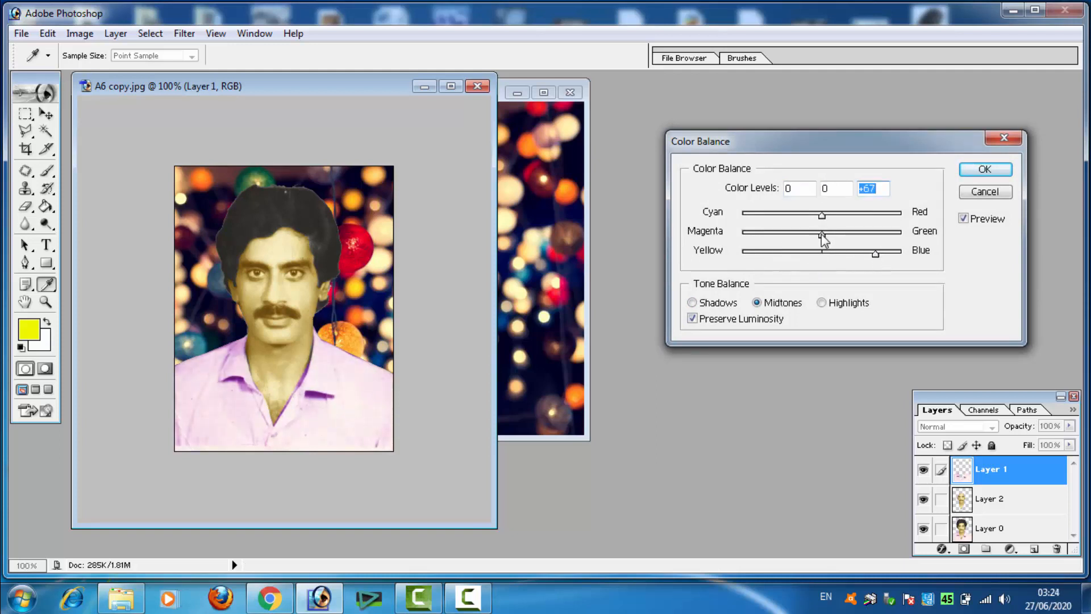
{"action": "left_click_drag", "start_coordinate": [822, 234], "coordinate": [745, 257]}
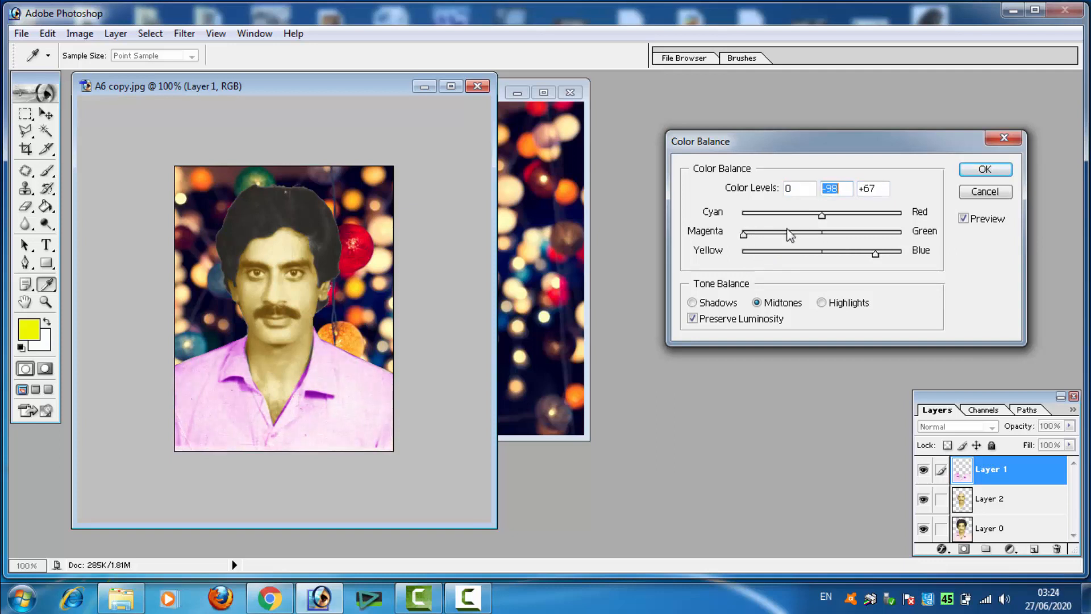
{"action": "left_click_drag", "start_coordinate": [822, 215], "coordinate": [868, 234]}
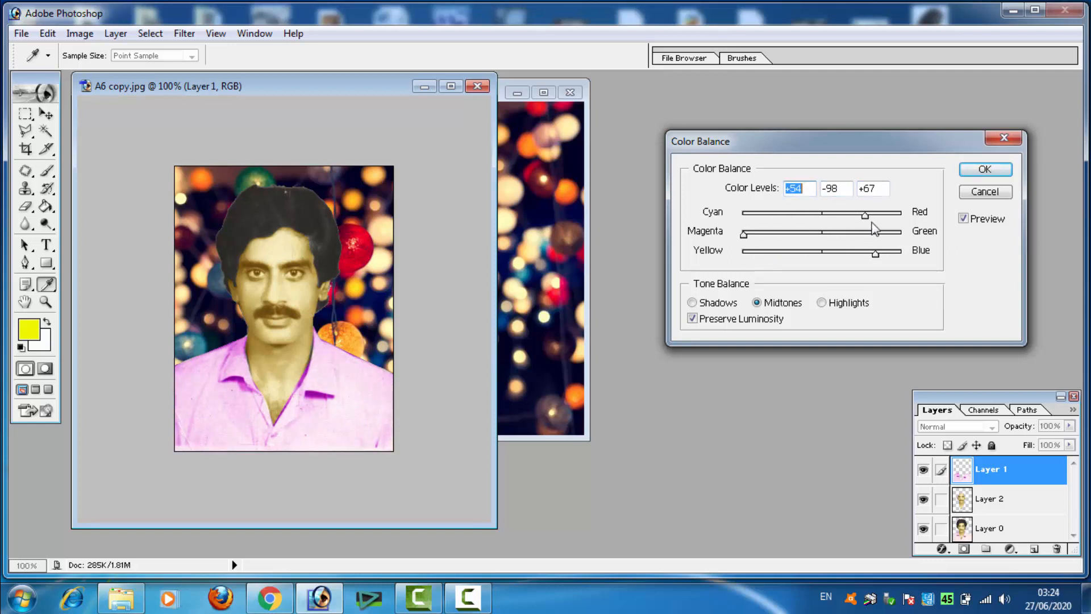
{"action": "left_click", "coordinate": [984, 169]}
{"action": "key", "text": "v"}
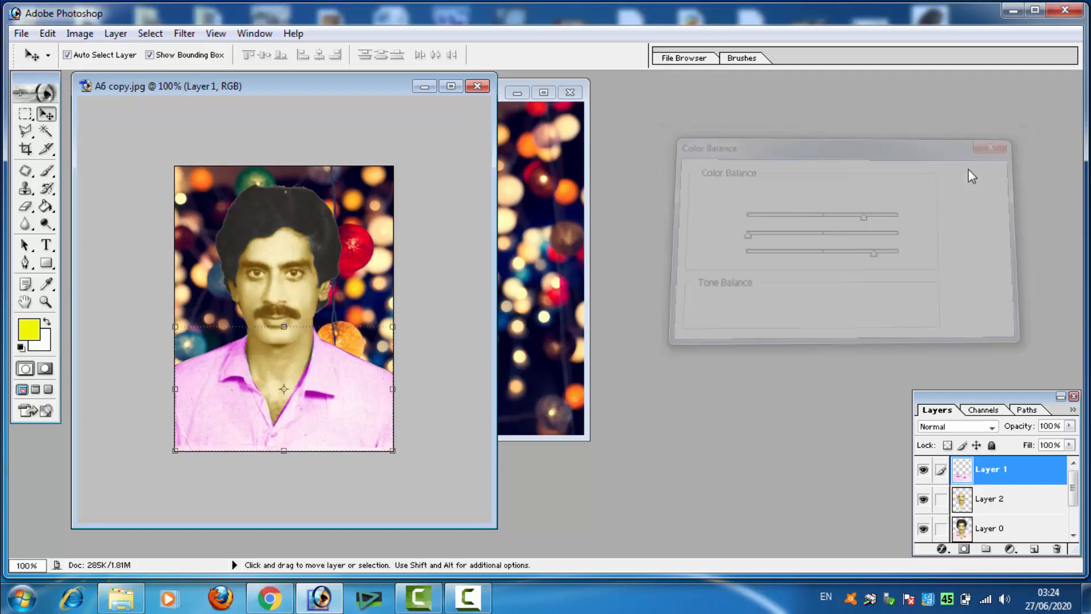
Warm the face and neck skin on Layer 2 with Color Balance, setting the midtone levels to -16, -70 and -12.
{"action": "left_click", "coordinate": [960, 503]}
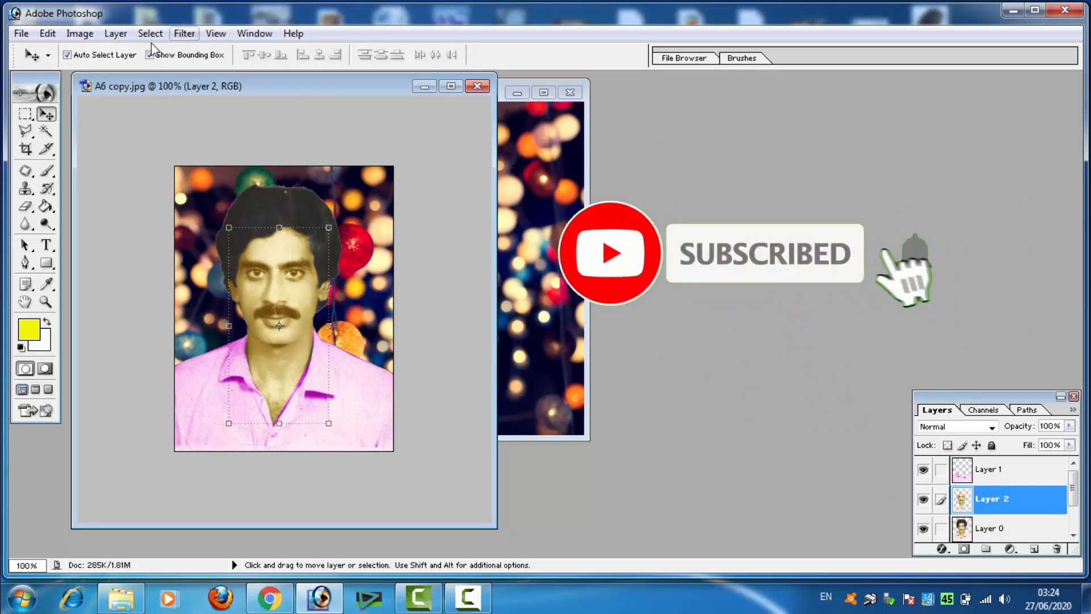
{"action": "left_click", "coordinate": [94, 36]}
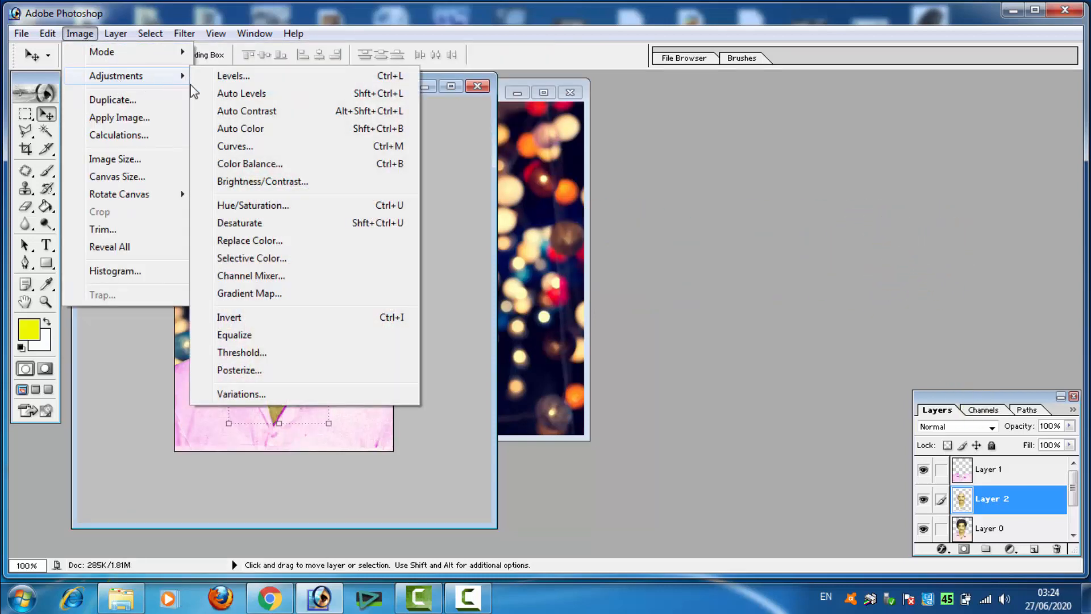
{"action": "left_click", "coordinate": [265, 164]}
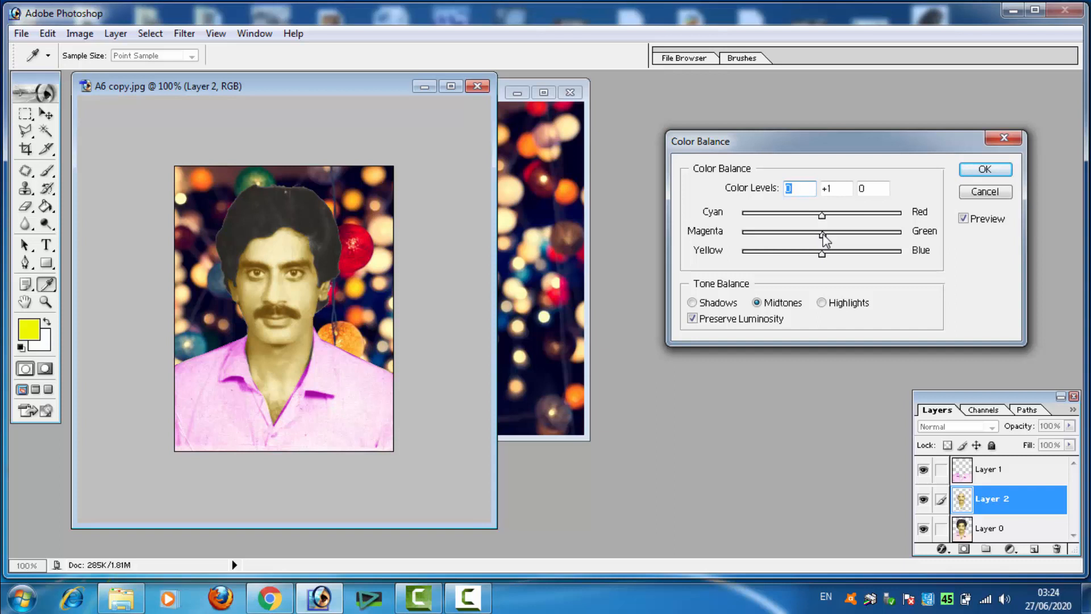
{"action": "left_click_drag", "start_coordinate": [824, 238], "coordinate": [814, 263]}
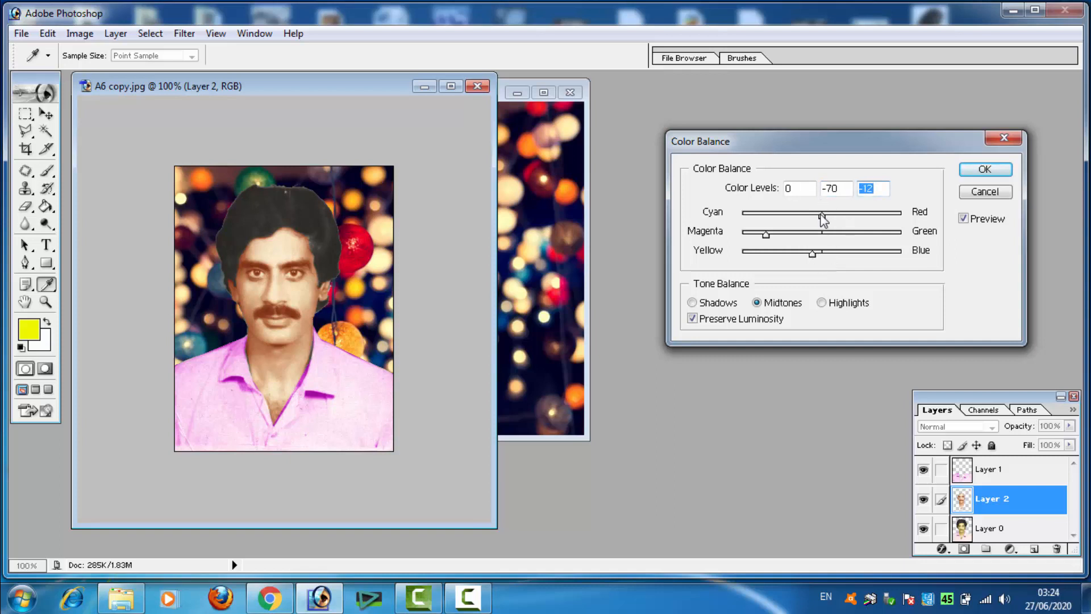
{"action": "mouse_move", "coordinate": [824, 220]}
{"action": "left_mouse_down"}
{"action": "mouse_move", "coordinate": [864, 225]}
{"action": "mouse_move", "coordinate": [798, 226]}
{"action": "mouse_move", "coordinate": [824, 227]}
{"action": "mouse_move", "coordinate": [813, 230]}
{"action": "left_mouse_up"}
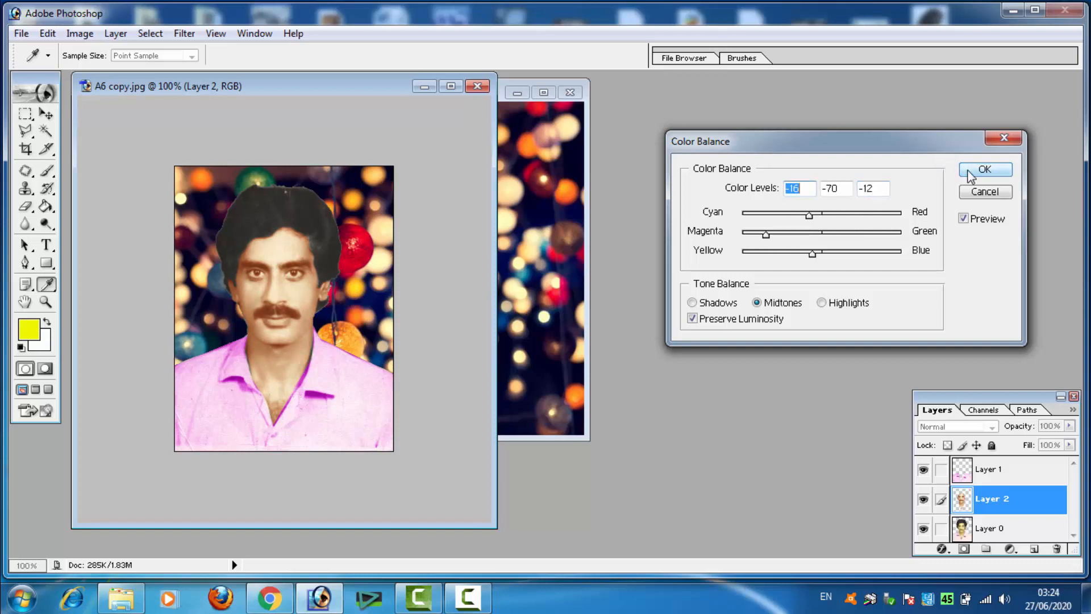
{"action": "left_click", "coordinate": [985, 169]}
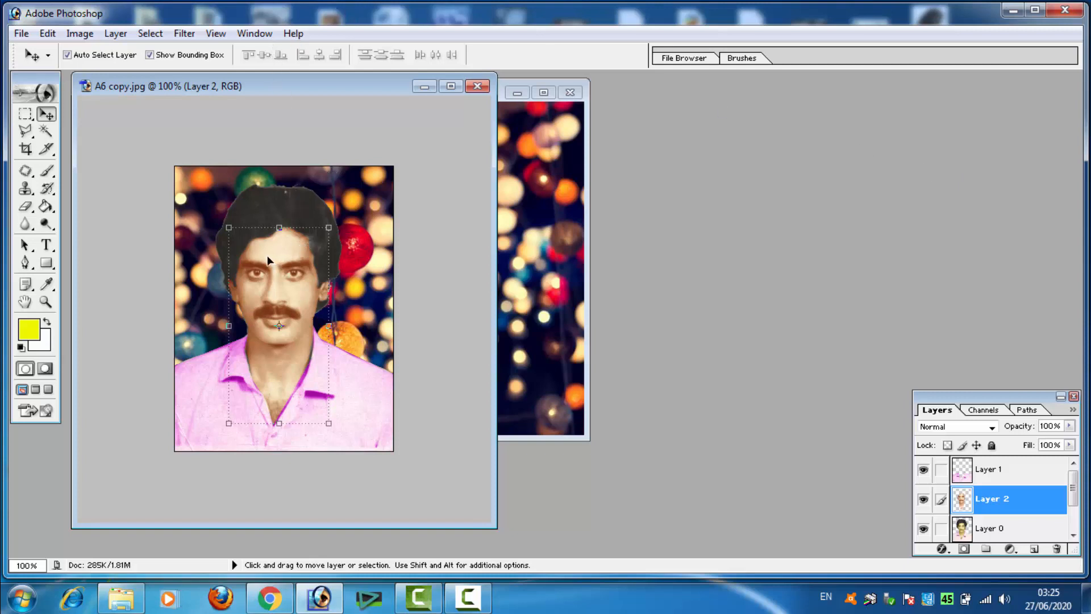
Save the finished portrait to the desktop as a JPEG copy named A6 copy 2.jpg at maximum quality 12.
{"action": "left_click", "coordinate": [283, 211]}
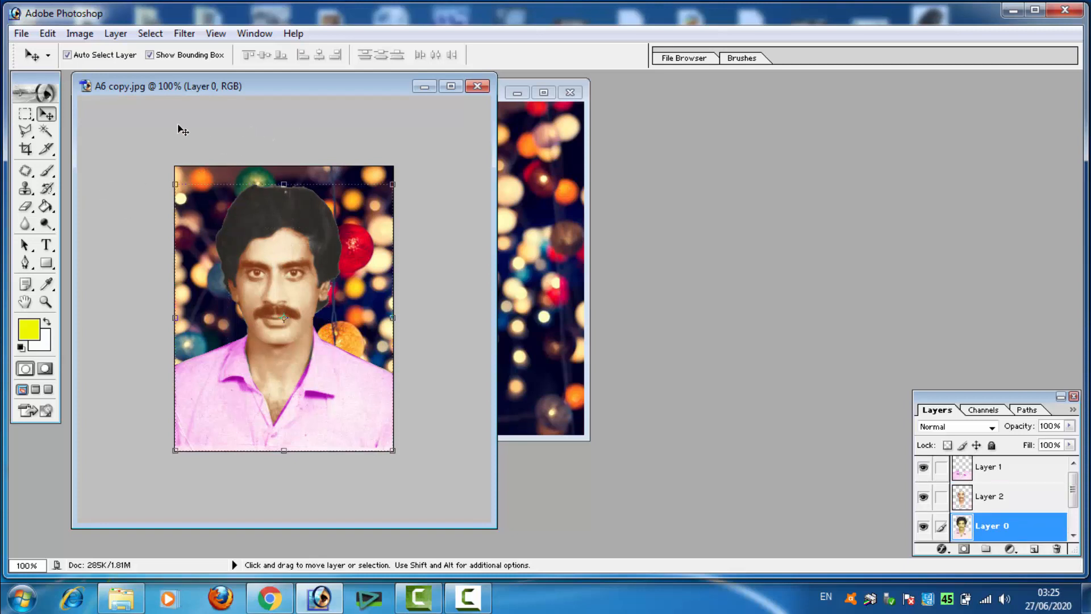
{"action": "left_click", "coordinate": [21, 33]}
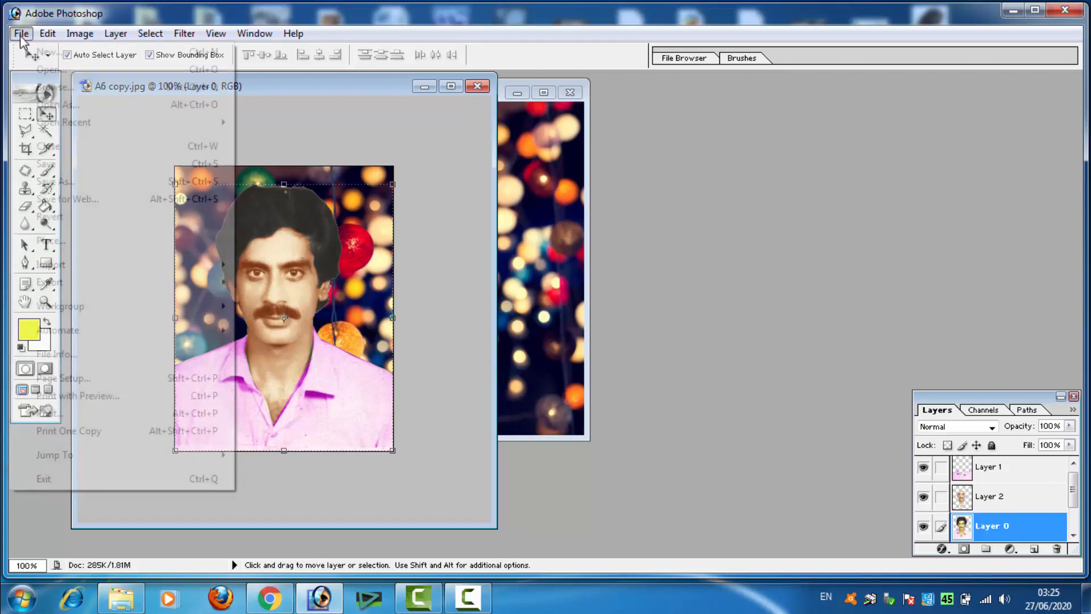
{"action": "mouse_move", "coordinate": [48, 33]}
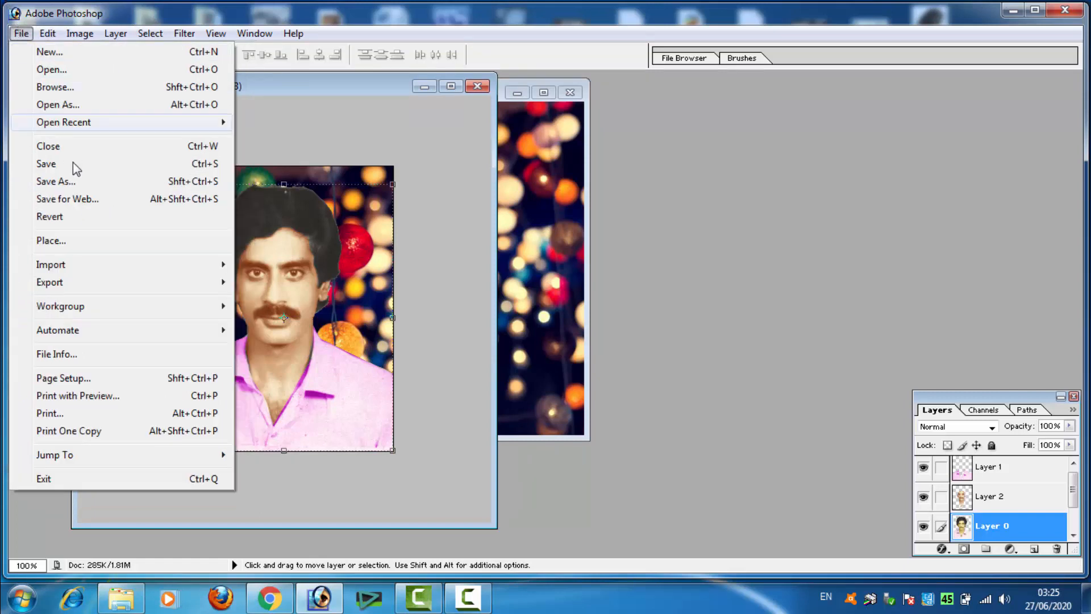
{"action": "left_click", "coordinate": [75, 180]}
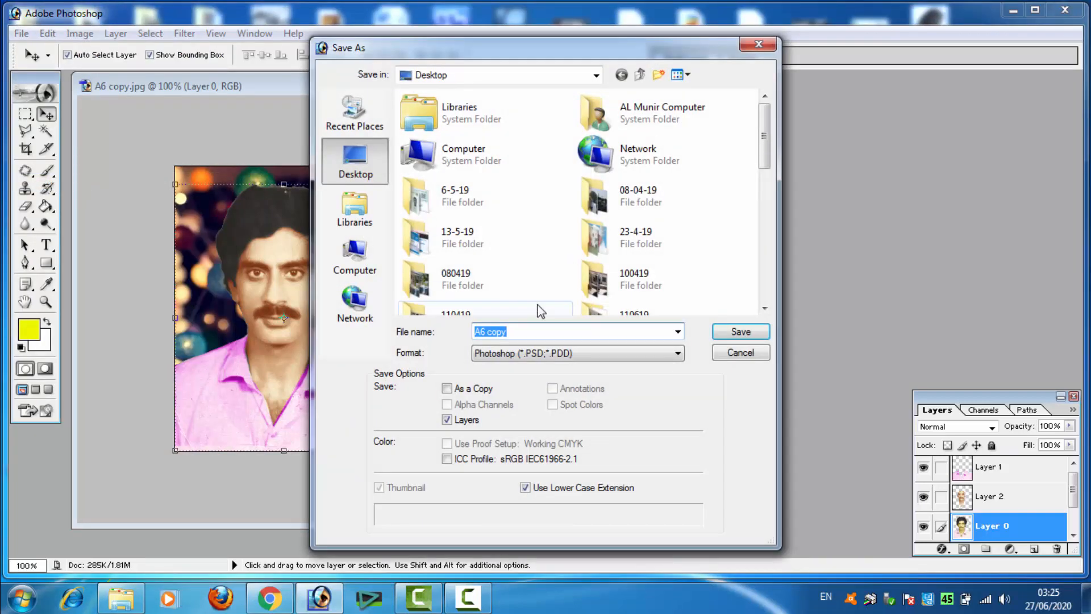
{"action": "left_click", "coordinate": [571, 331]}
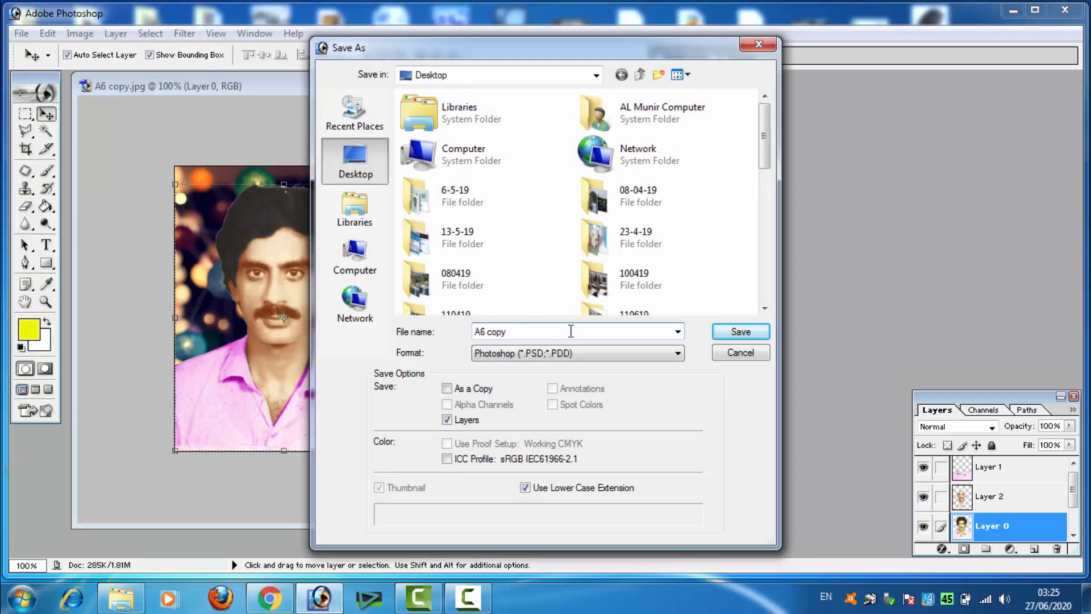
{"action": "type", "text": "2"}
{"action": "left_click", "coordinate": [570, 353]}
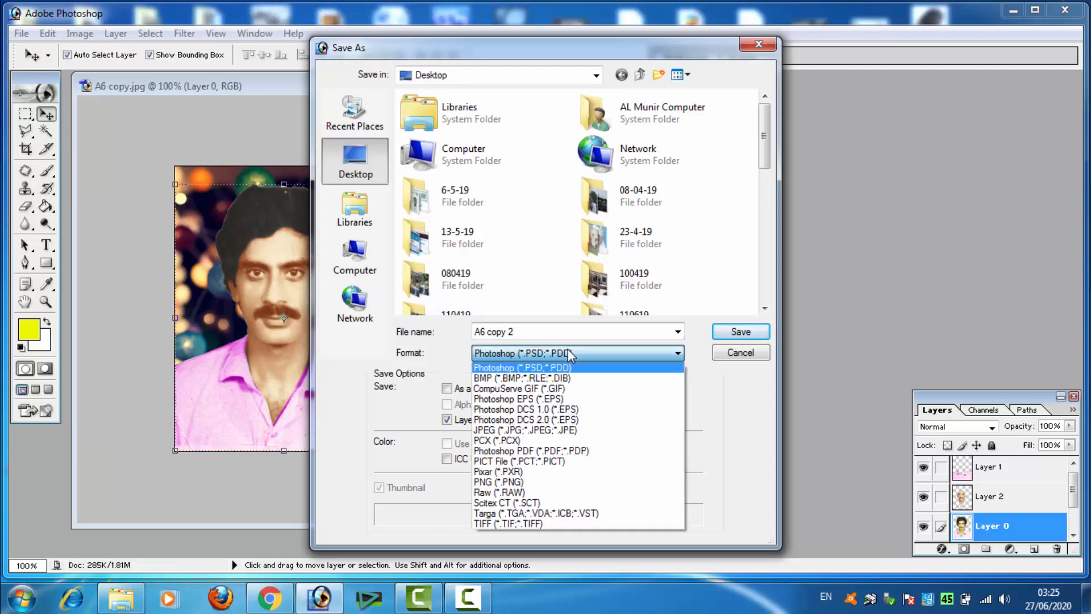
{"action": "left_click", "coordinate": [568, 429]}
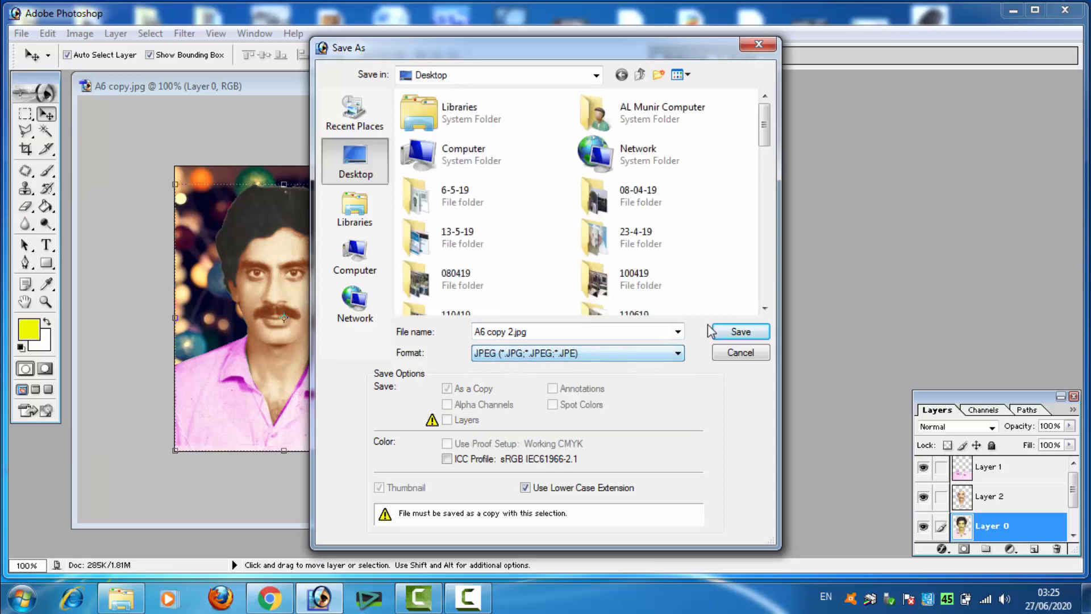
{"action": "left_click", "coordinate": [740, 332]}
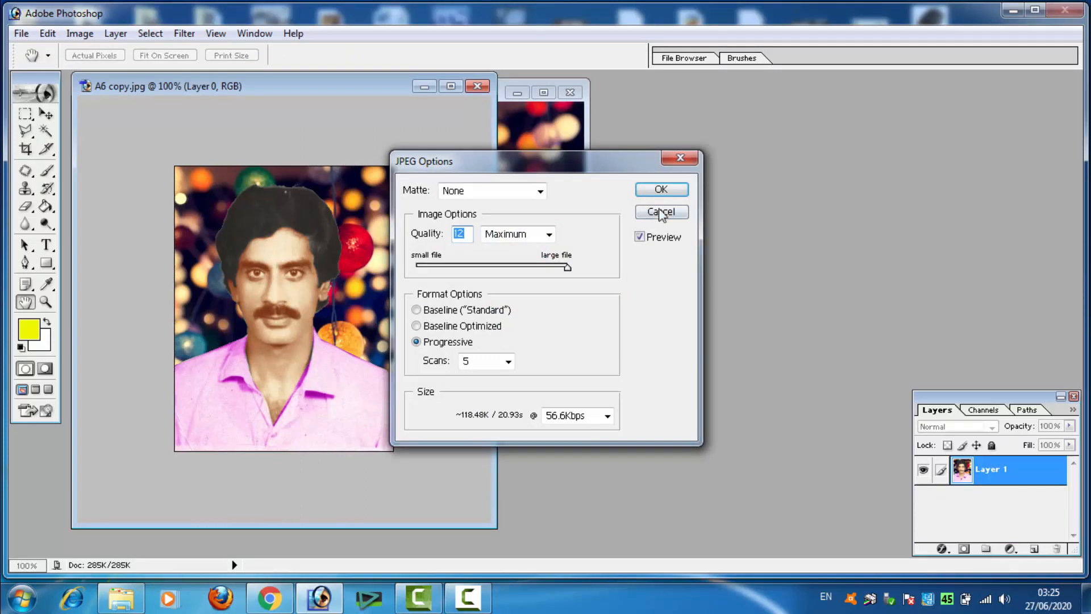
{"action": "left_click", "coordinate": [658, 196]}
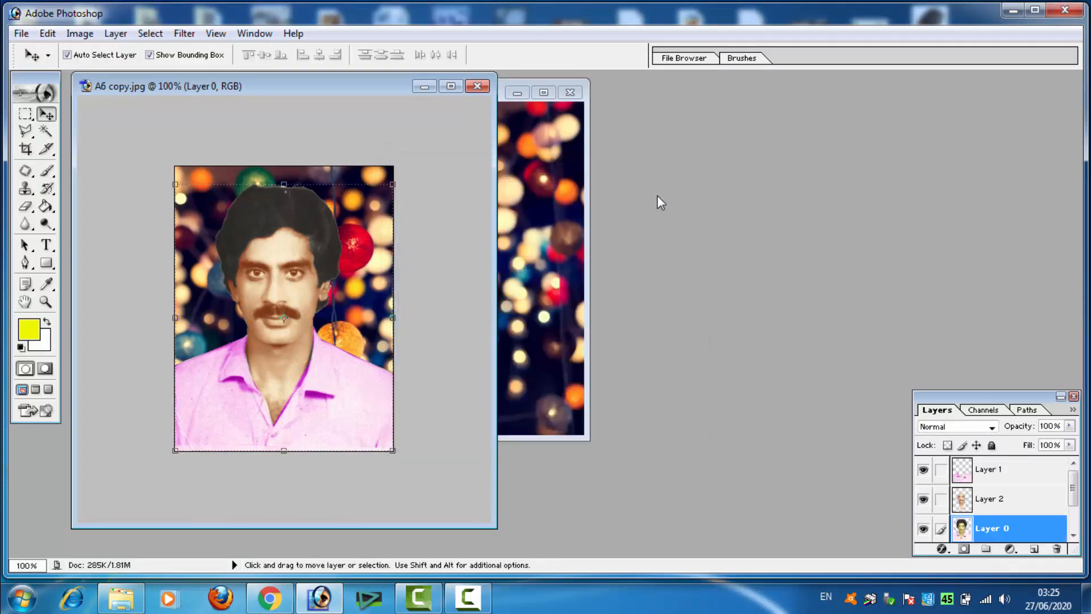
Switch to the desktop, open A6 copy in Windows Photo Viewer and compare the original portrait with A6 copy 2.
{"action": "left_click", "coordinate": [1007, 12]}
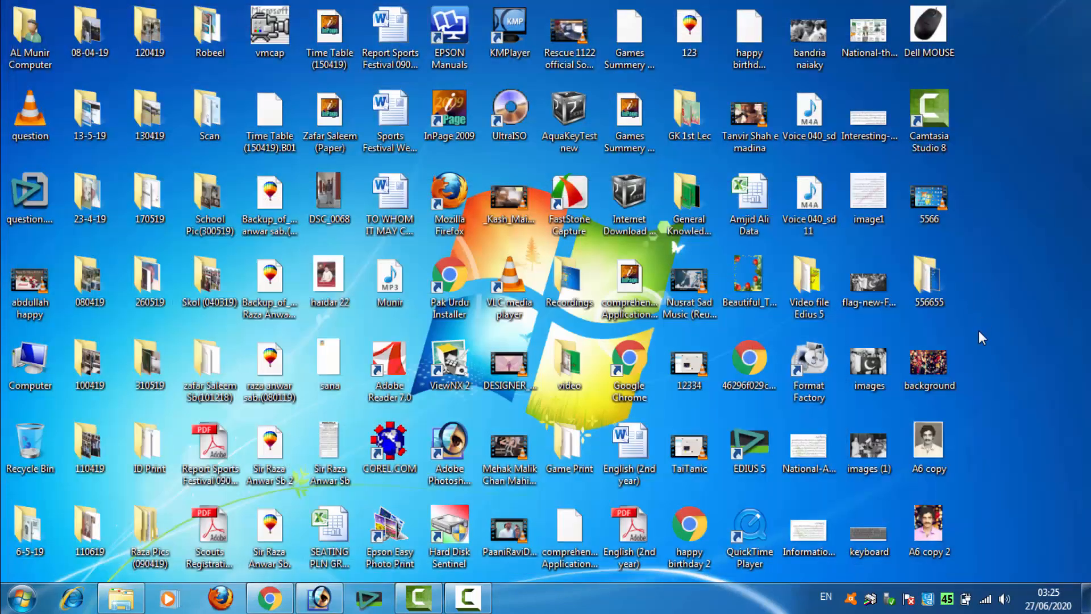
{"action": "double_click", "coordinate": [938, 443]}
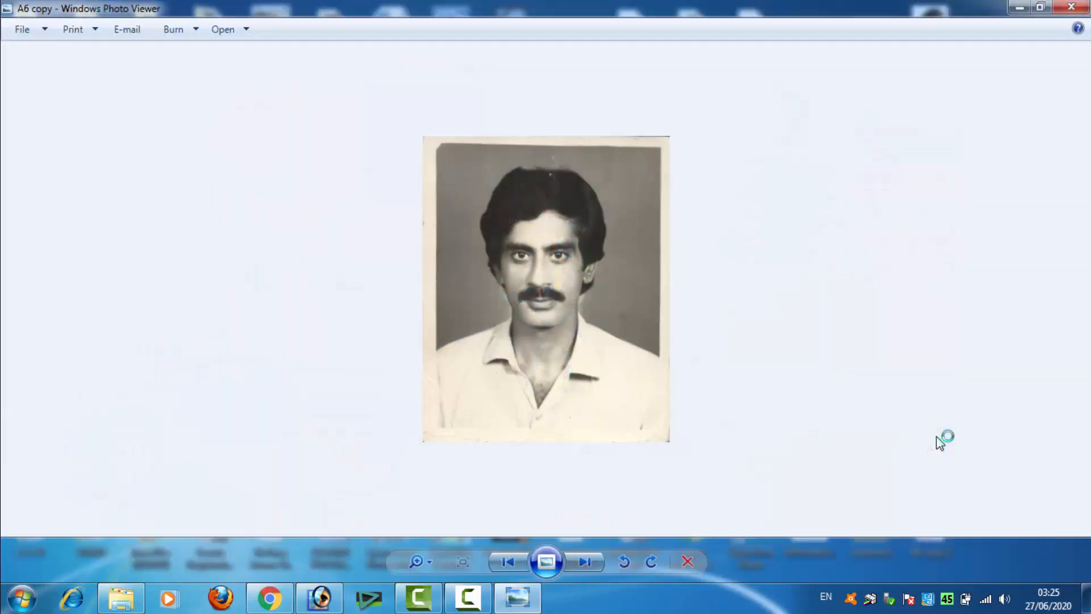
{"action": "left_click", "coordinate": [584, 562]}
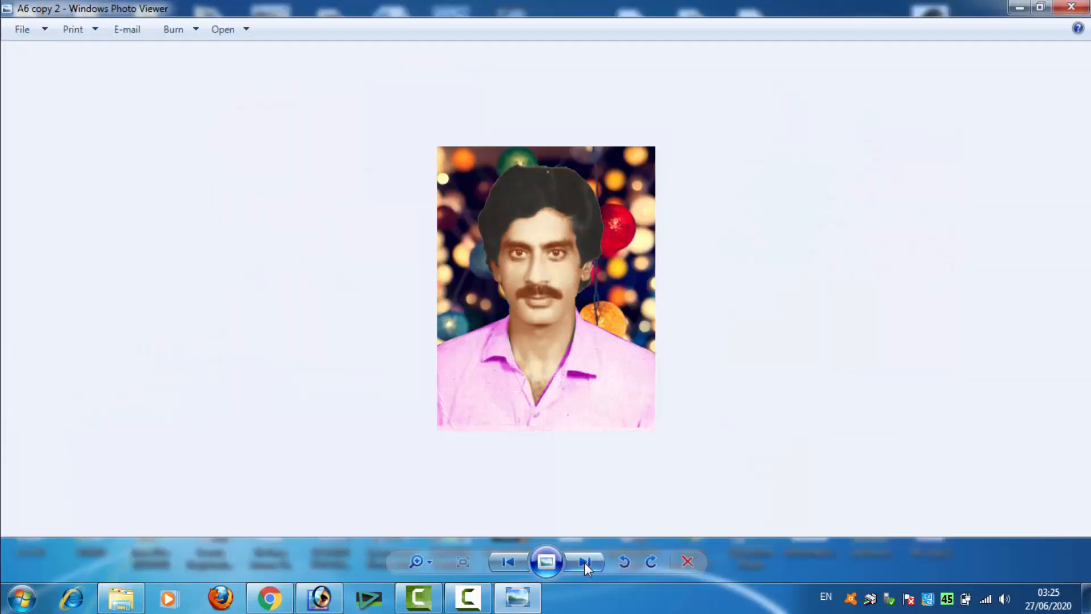
{"action": "left_click", "coordinate": [522, 560]}
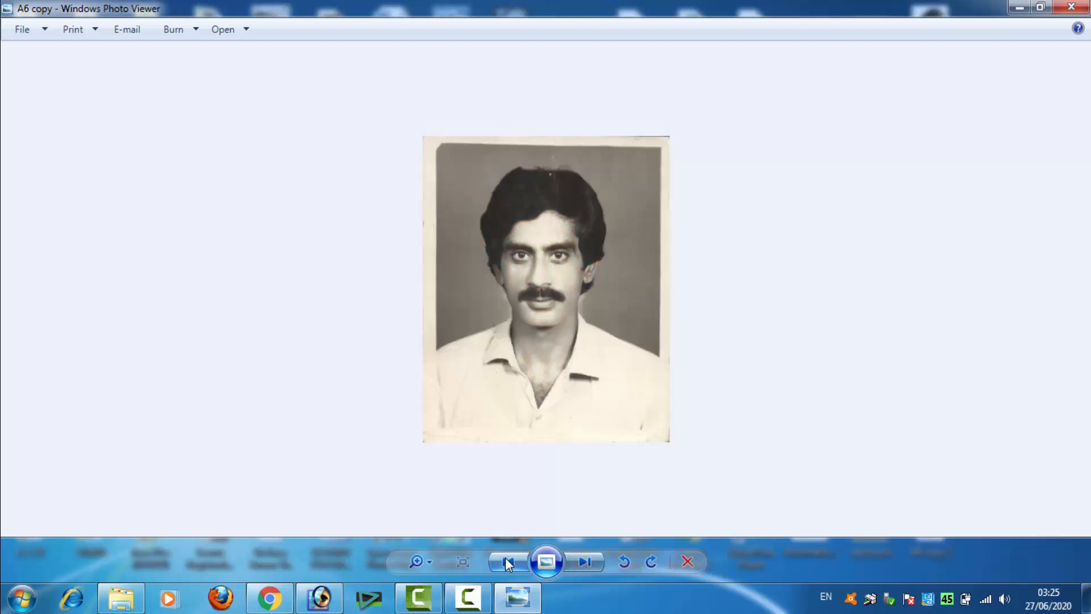
{"action": "left_click", "coordinate": [588, 561]}
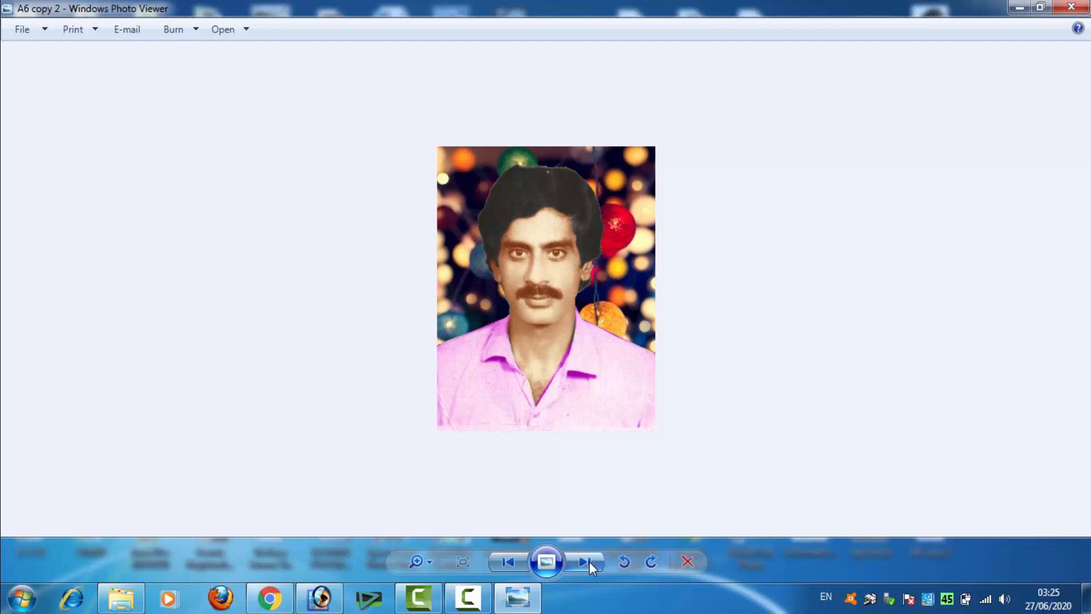